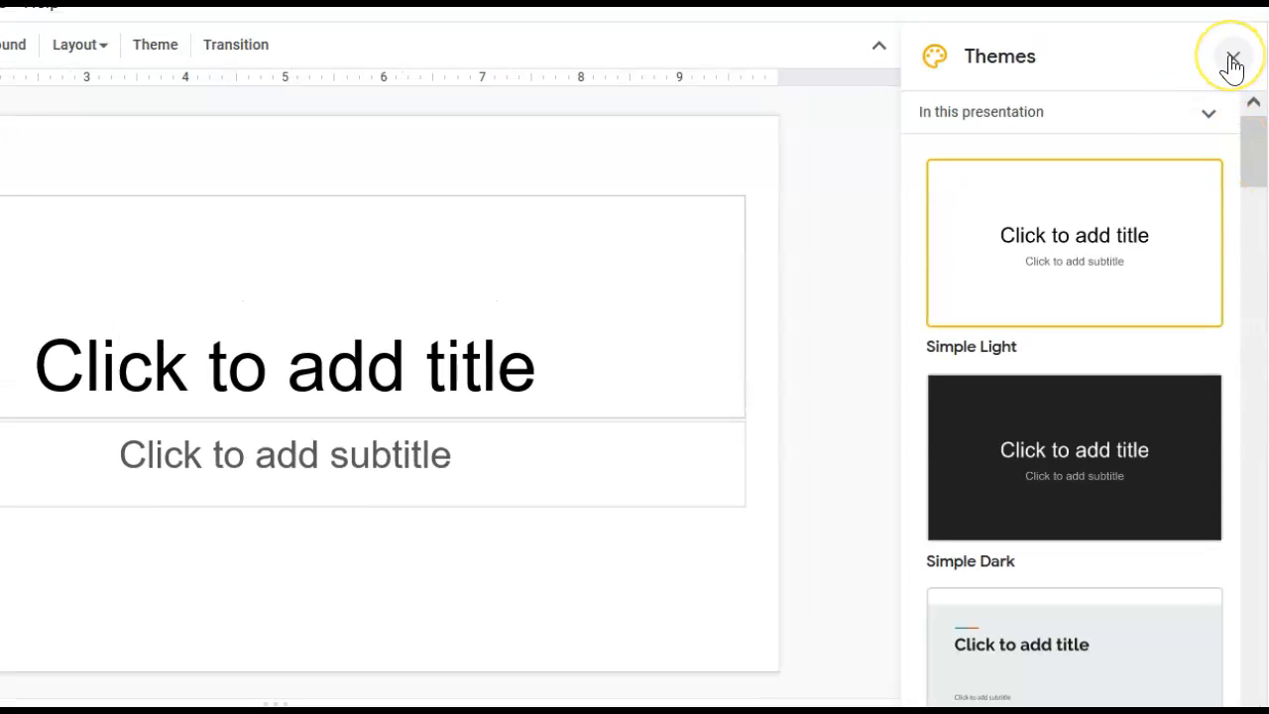
- Dismiss the theme choices and apply the Blank layout to the first slide
click(1231, 59)
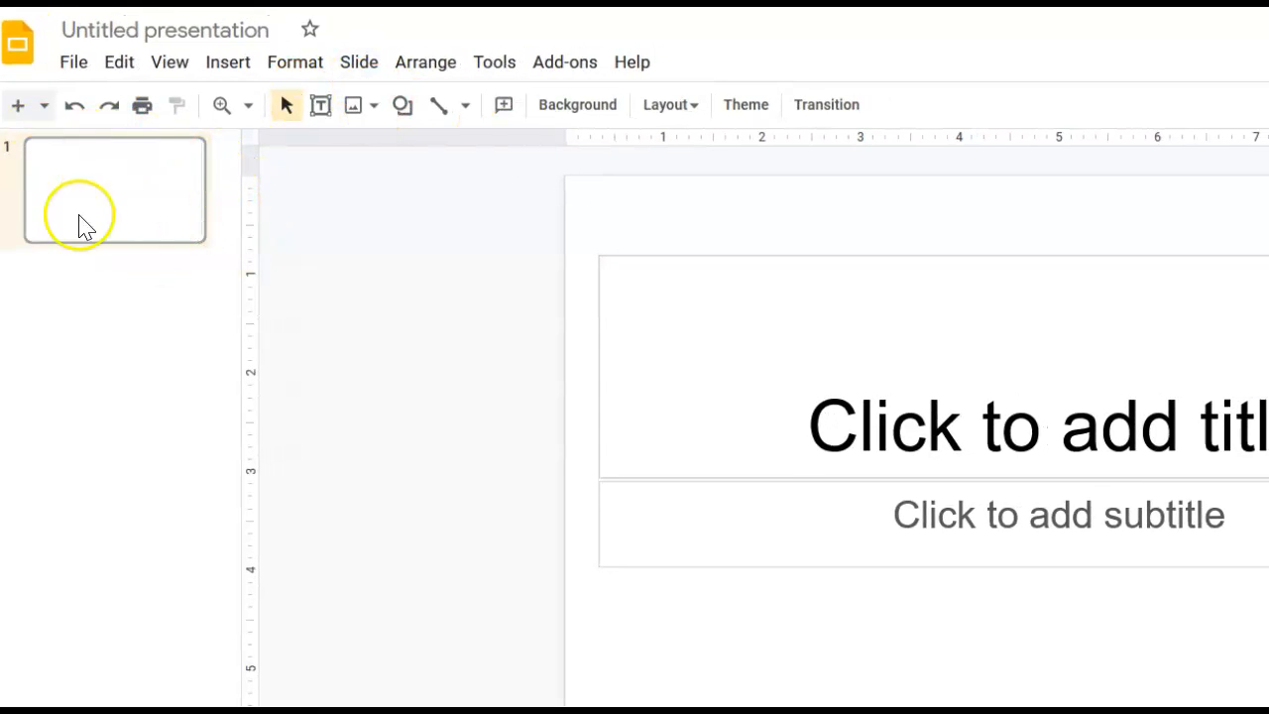
click(144, 206)
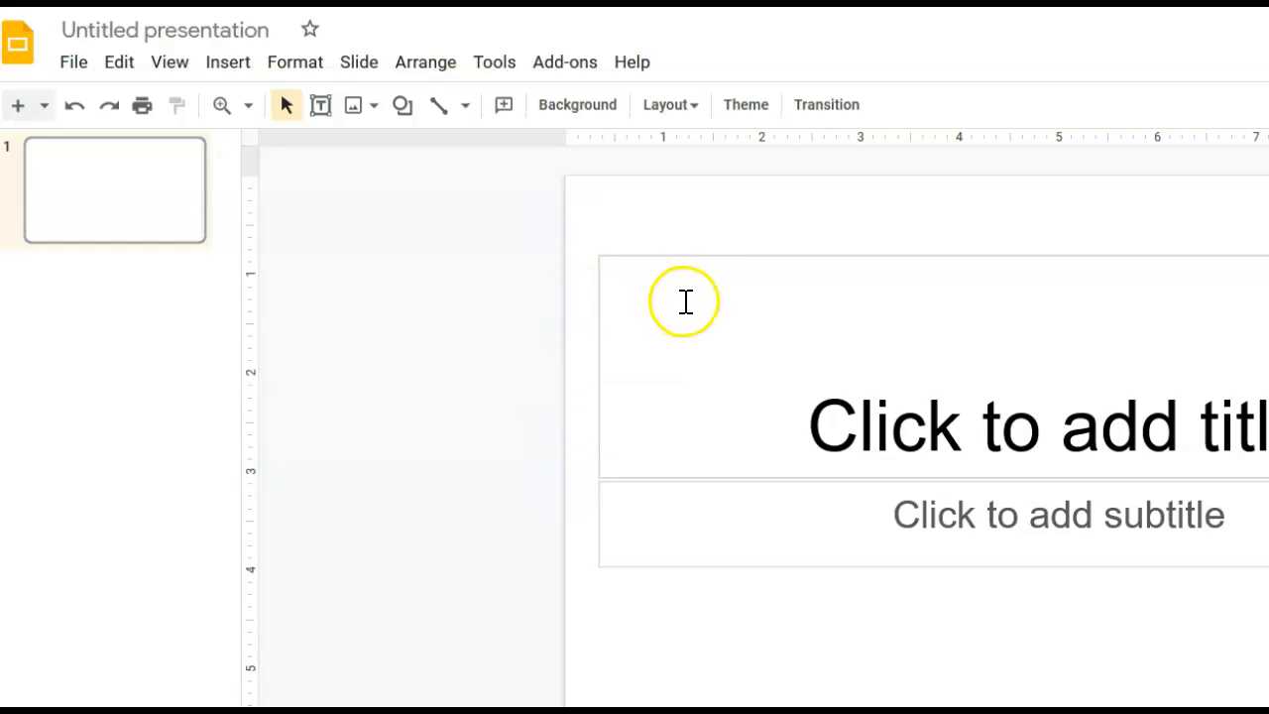
click(690, 106)
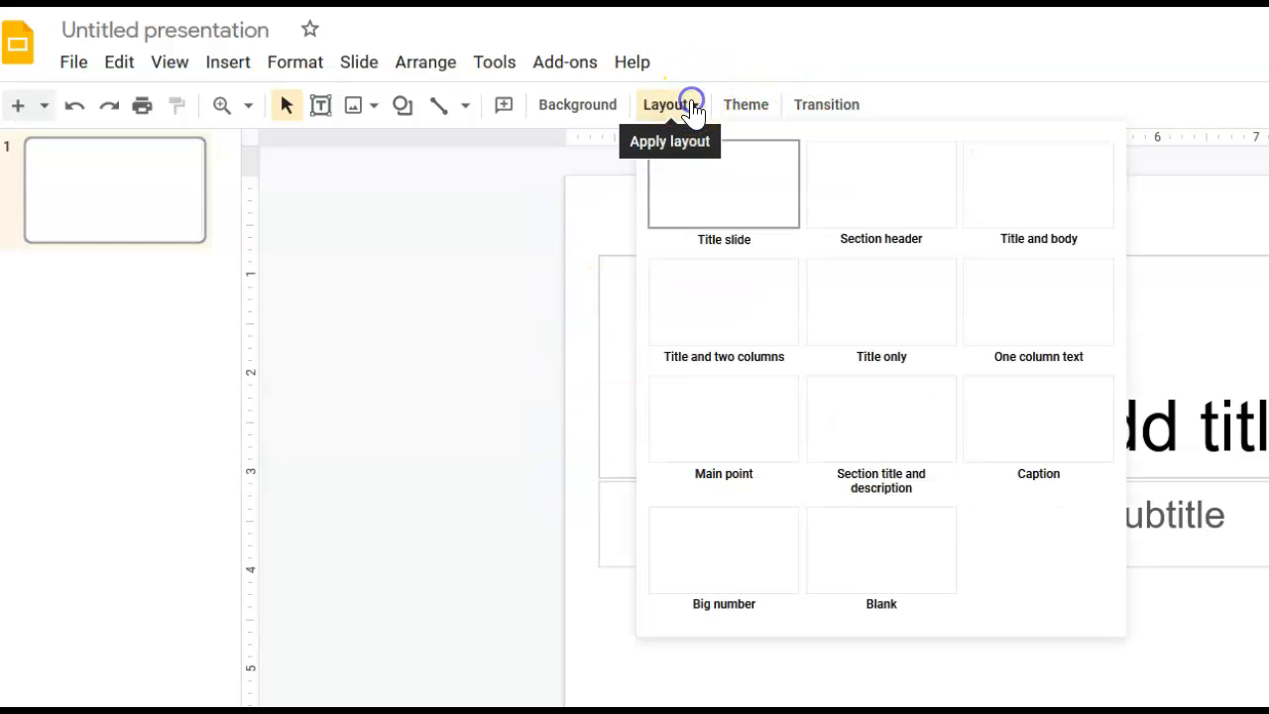
click(914, 540)
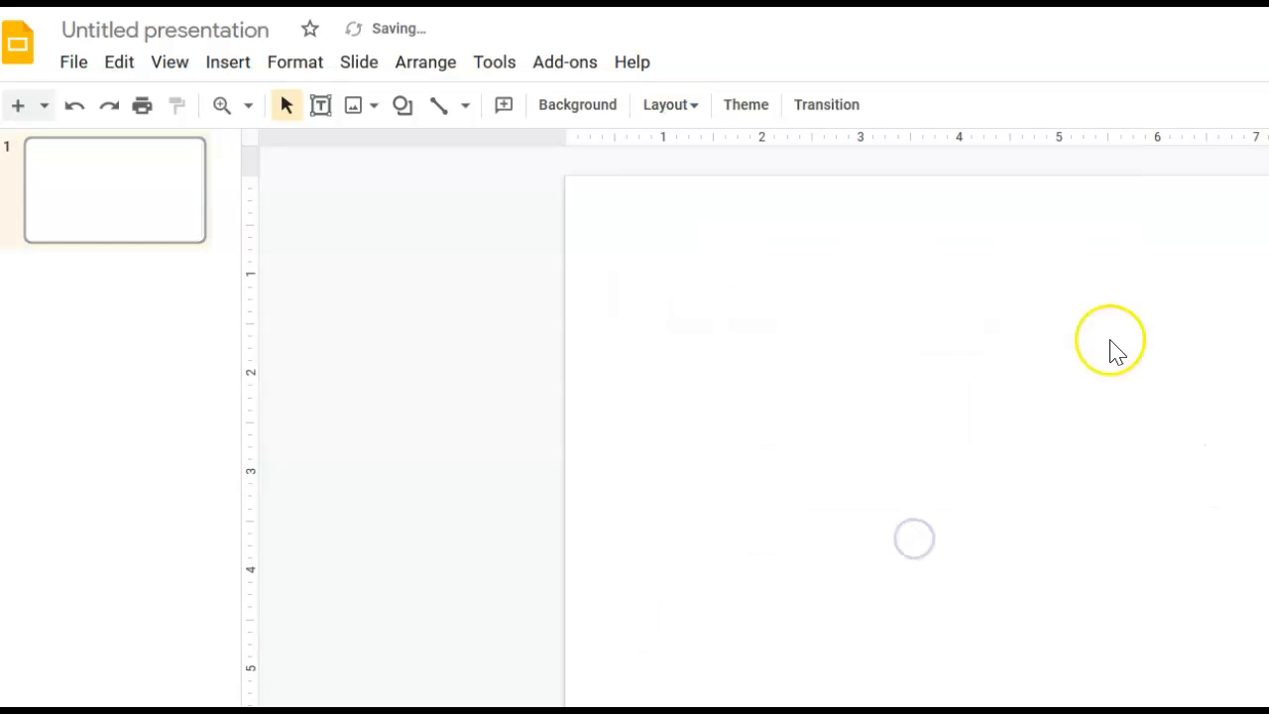
- Set the slide background to the solid yellow from the Simple Light theme colors
click(559, 111)
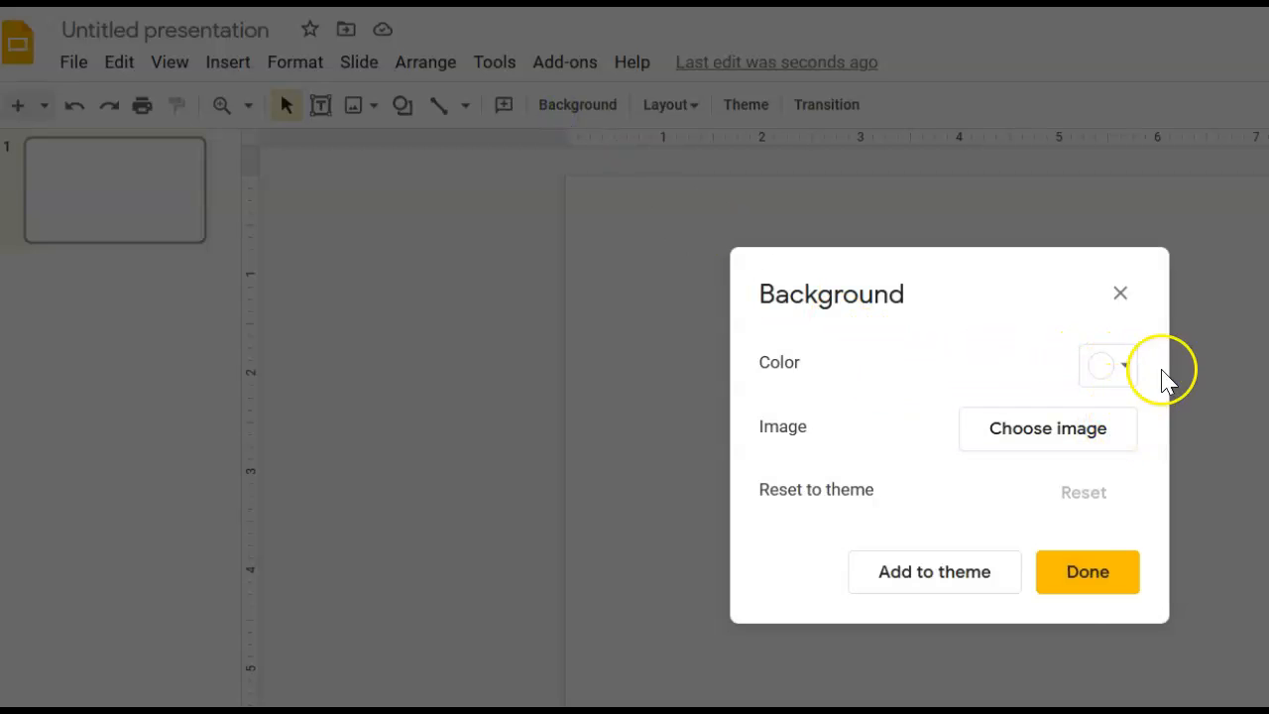
click(1122, 367)
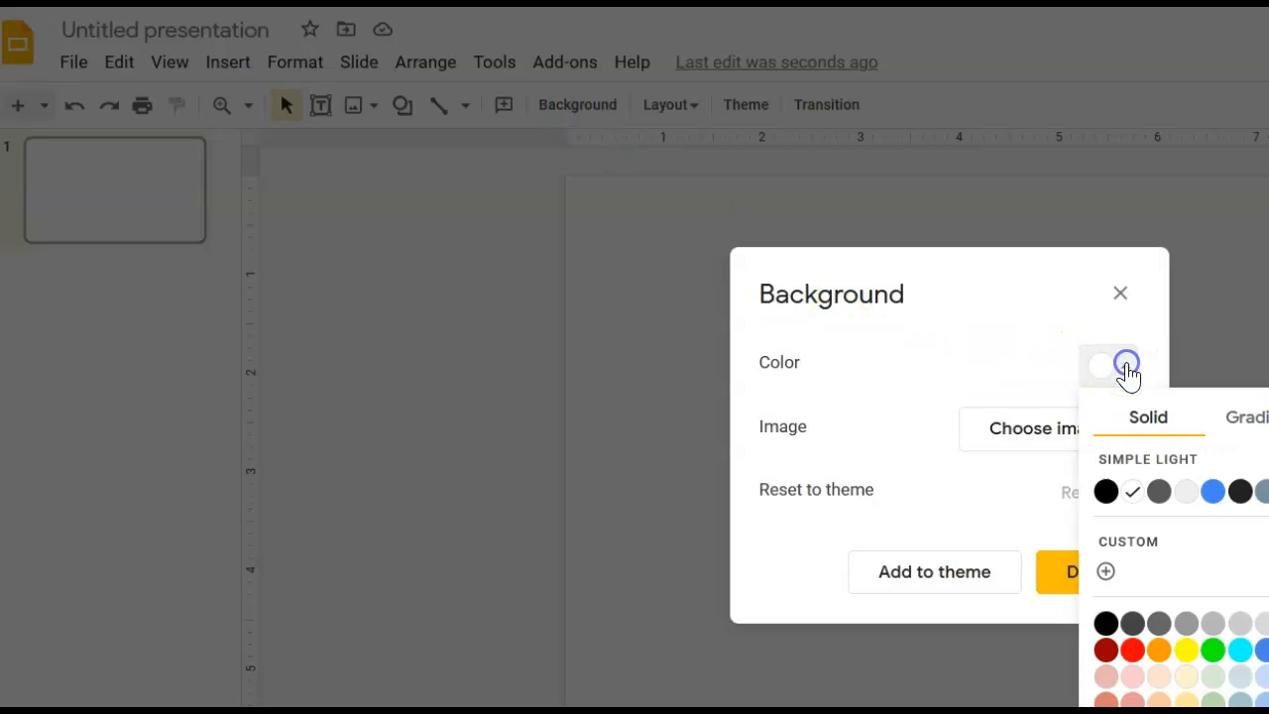
click(1265, 311)
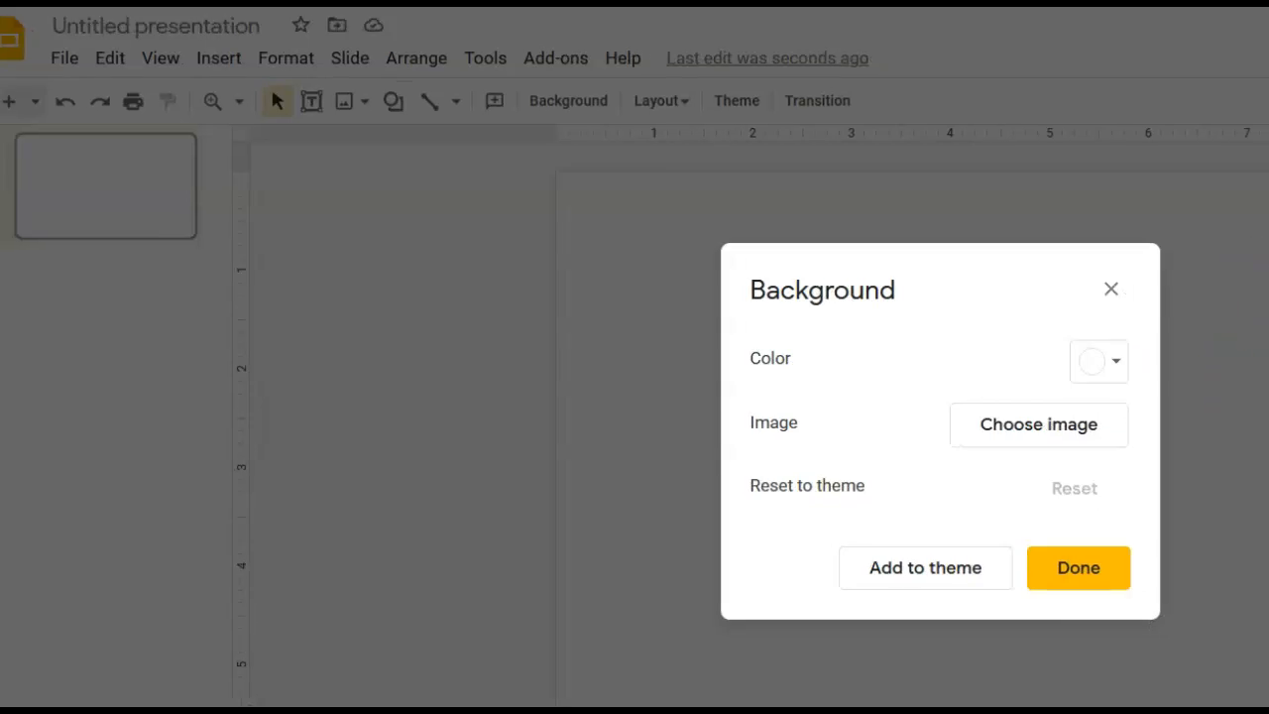
click(1125, 366)
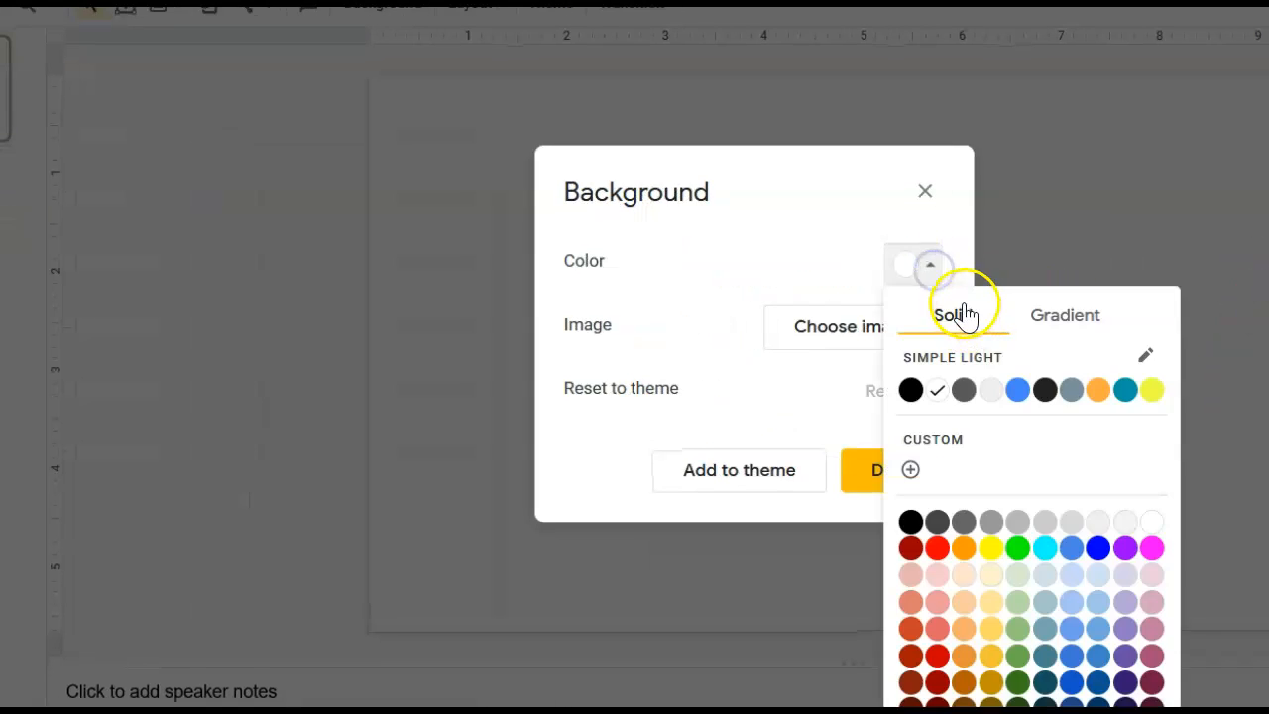
click(1059, 319)
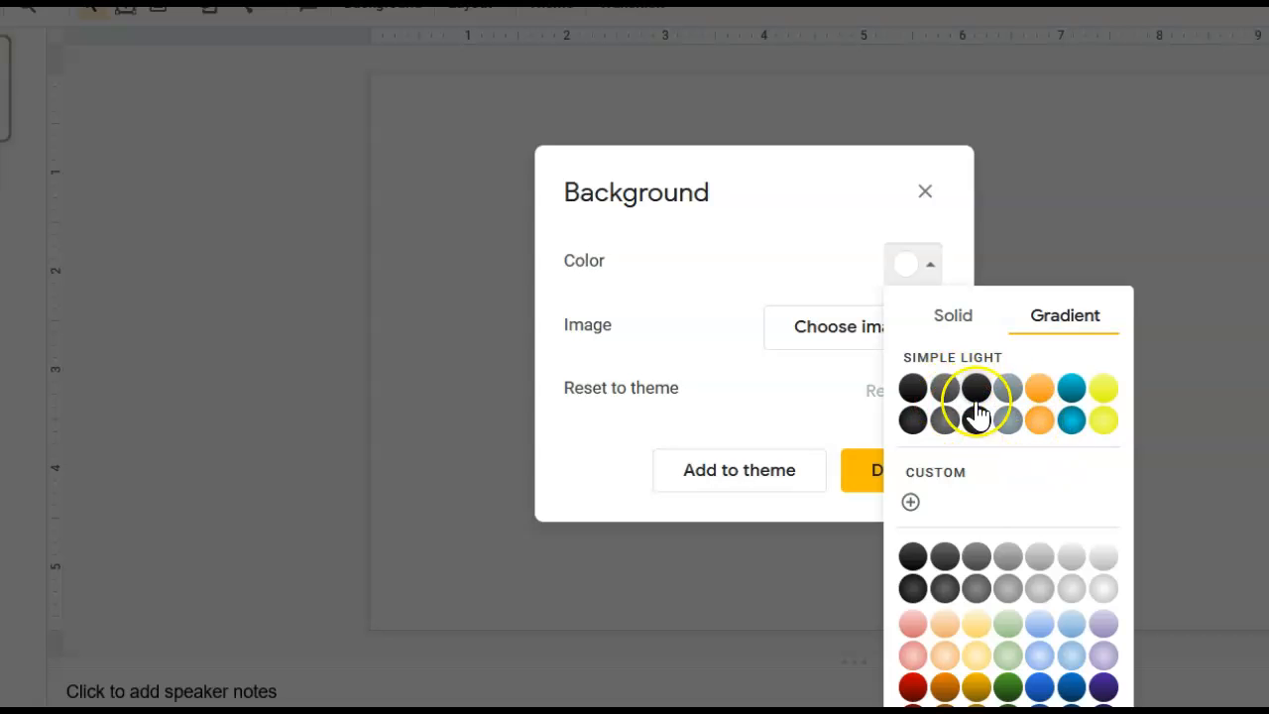
click(949, 317)
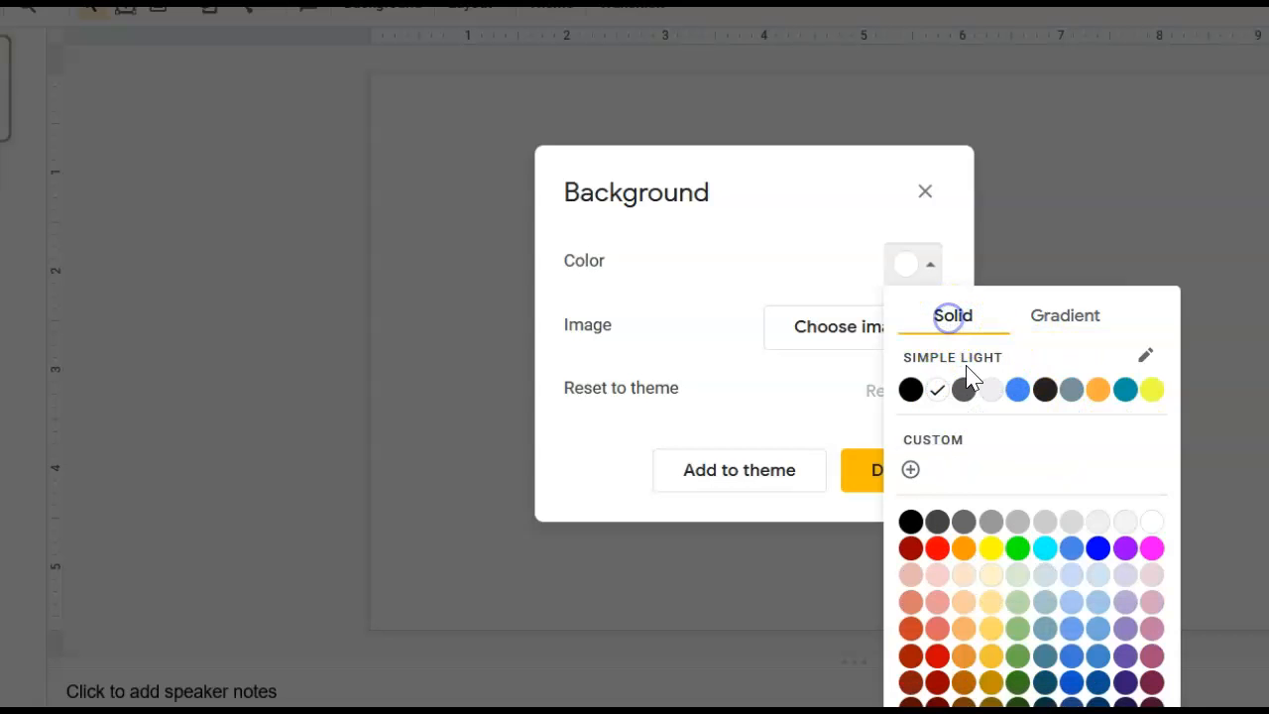
click(1151, 386)
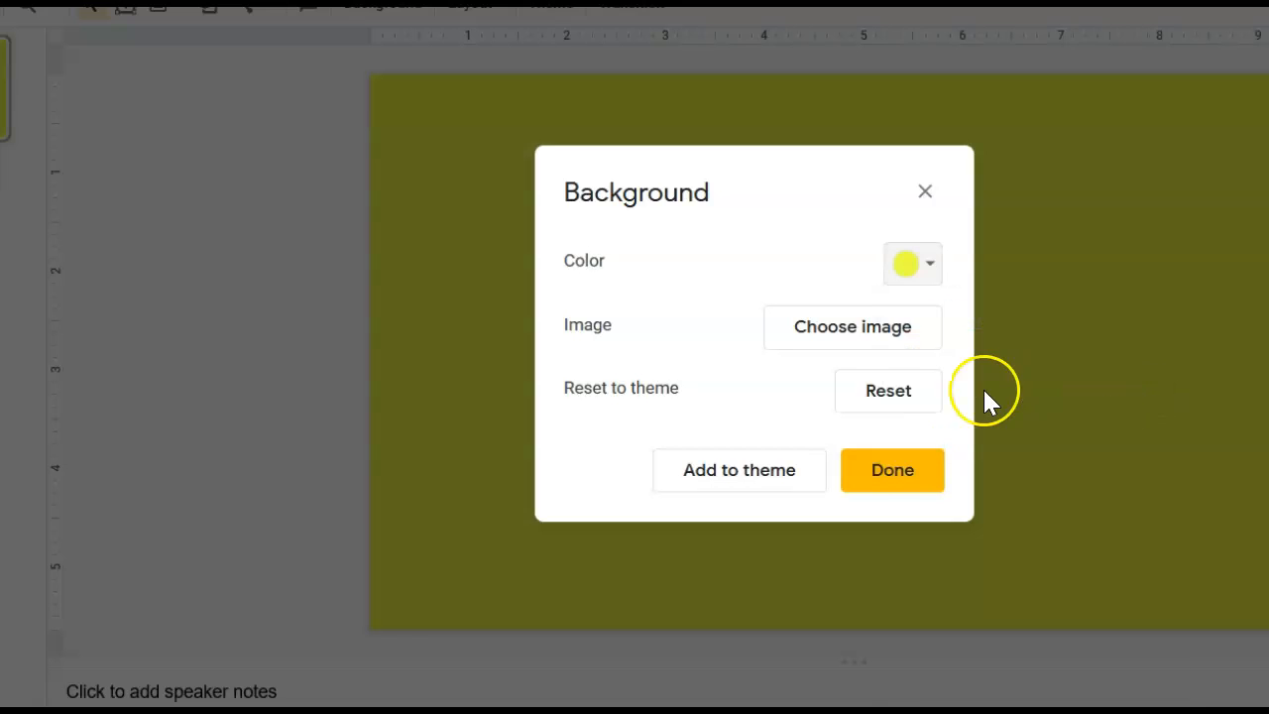
click(888, 478)
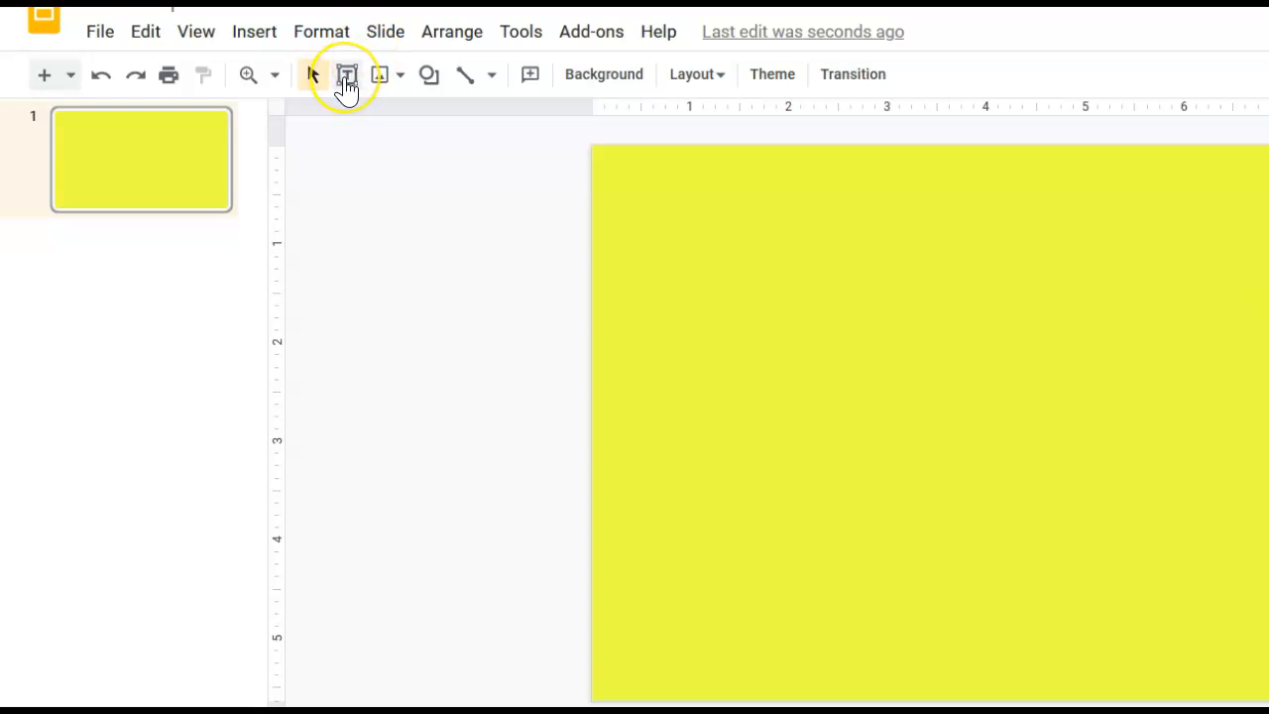
- Draw a wide text box across the lower part of the slide and enter the person's first name
click(346, 80)
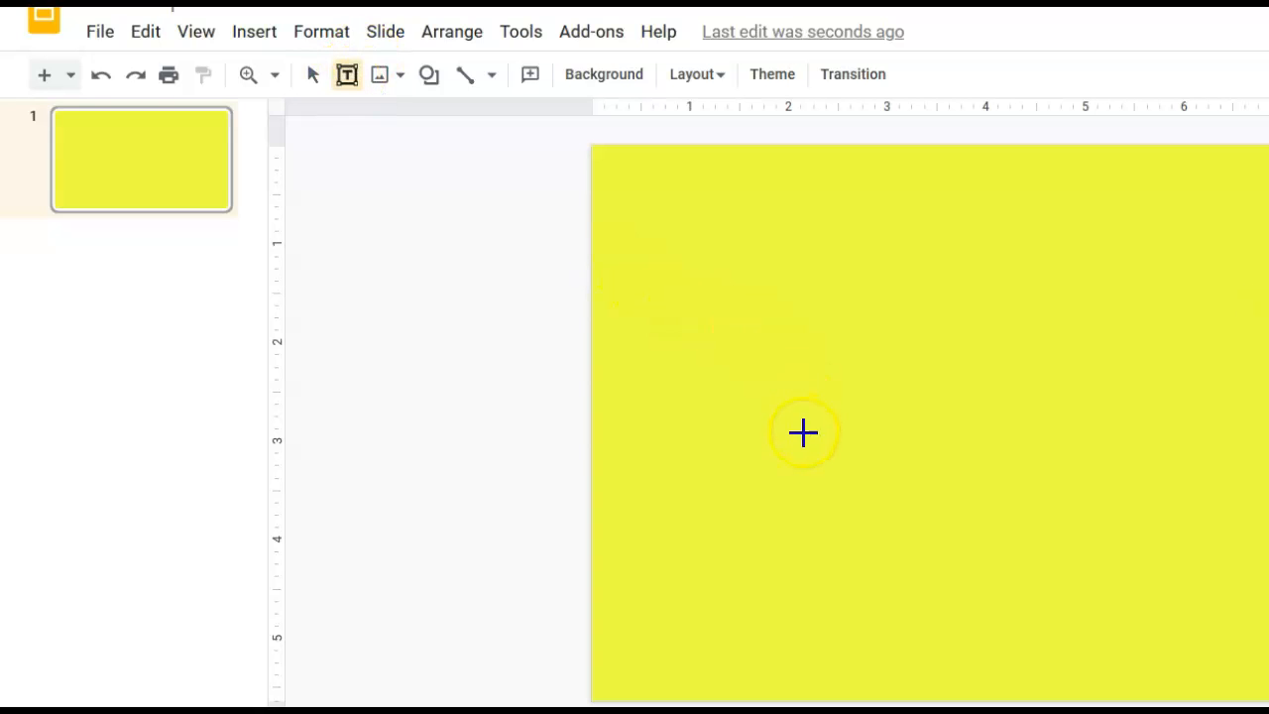
drag(711, 556, 1268, 641)
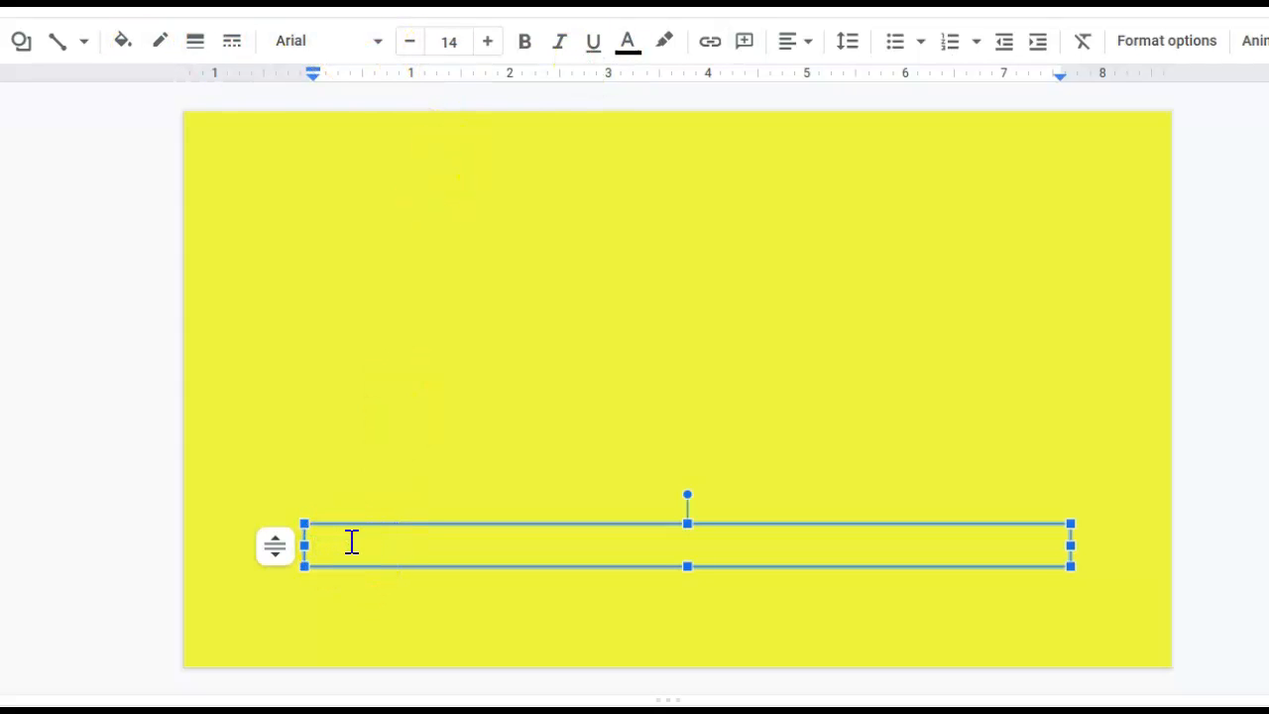
text(Sherri)
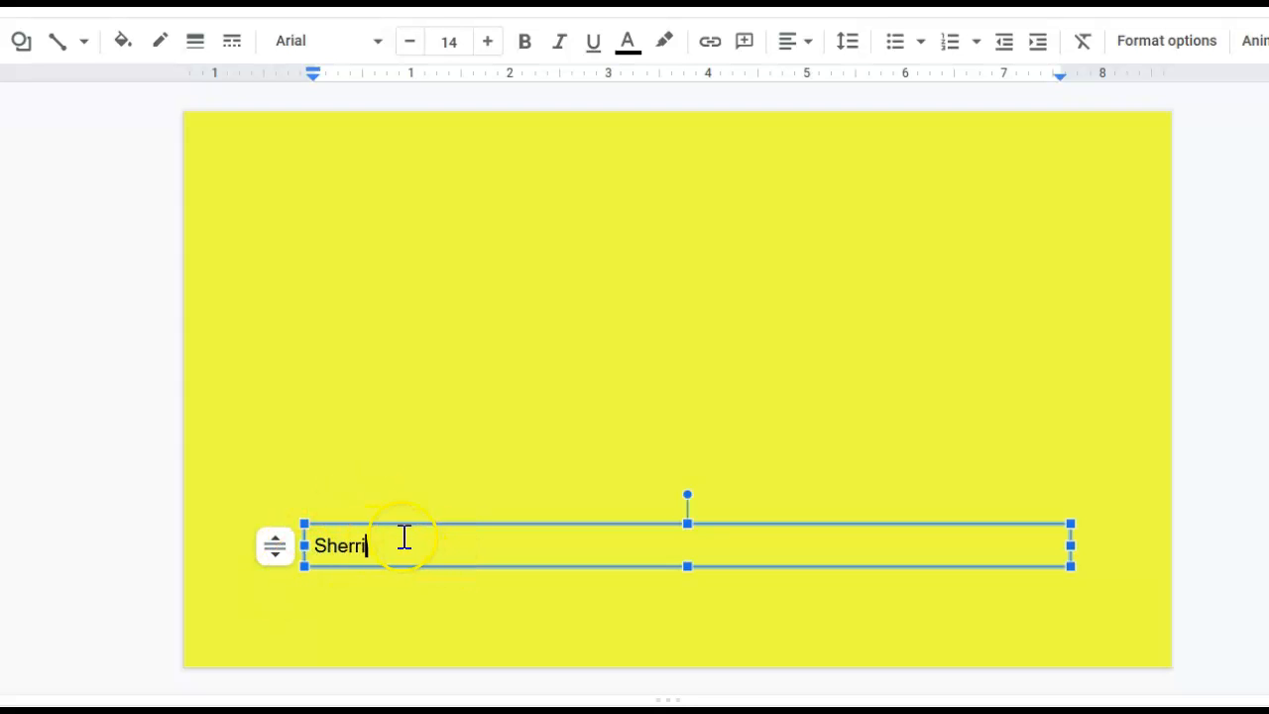
- Make the name in the text box bold and center it horizontally
drag(380, 541, 317, 551)
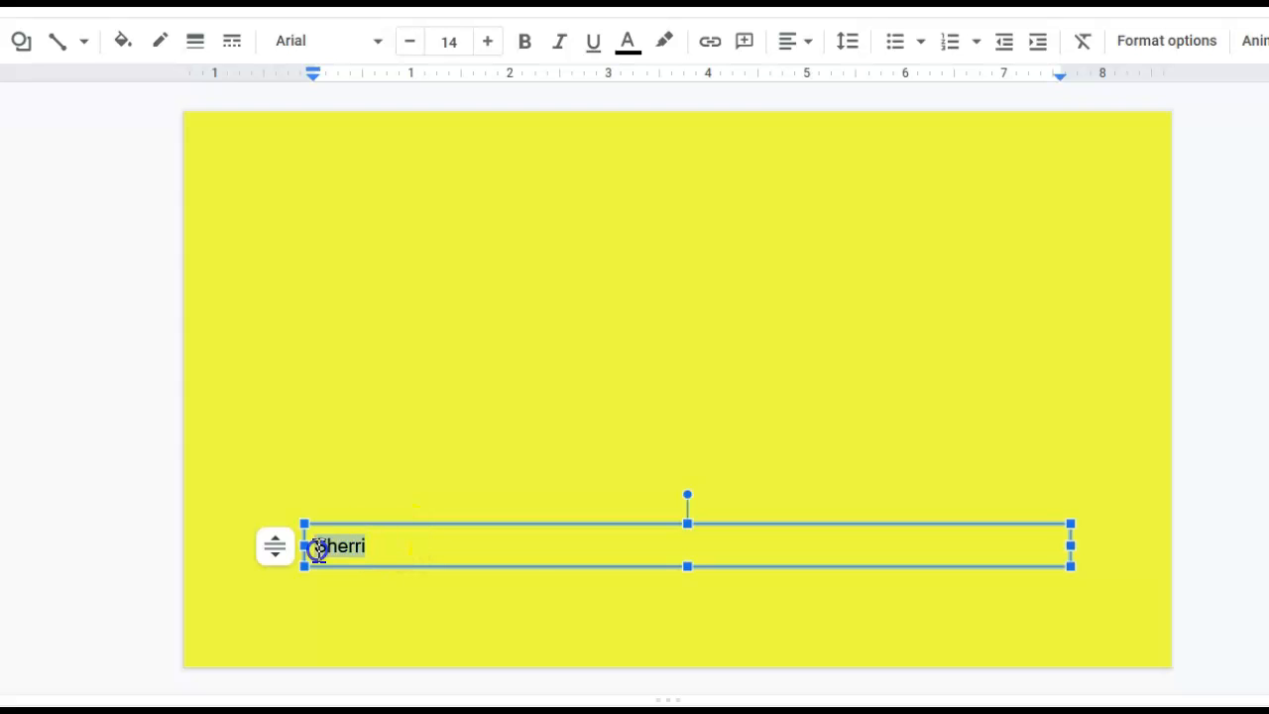
click(505, 566)
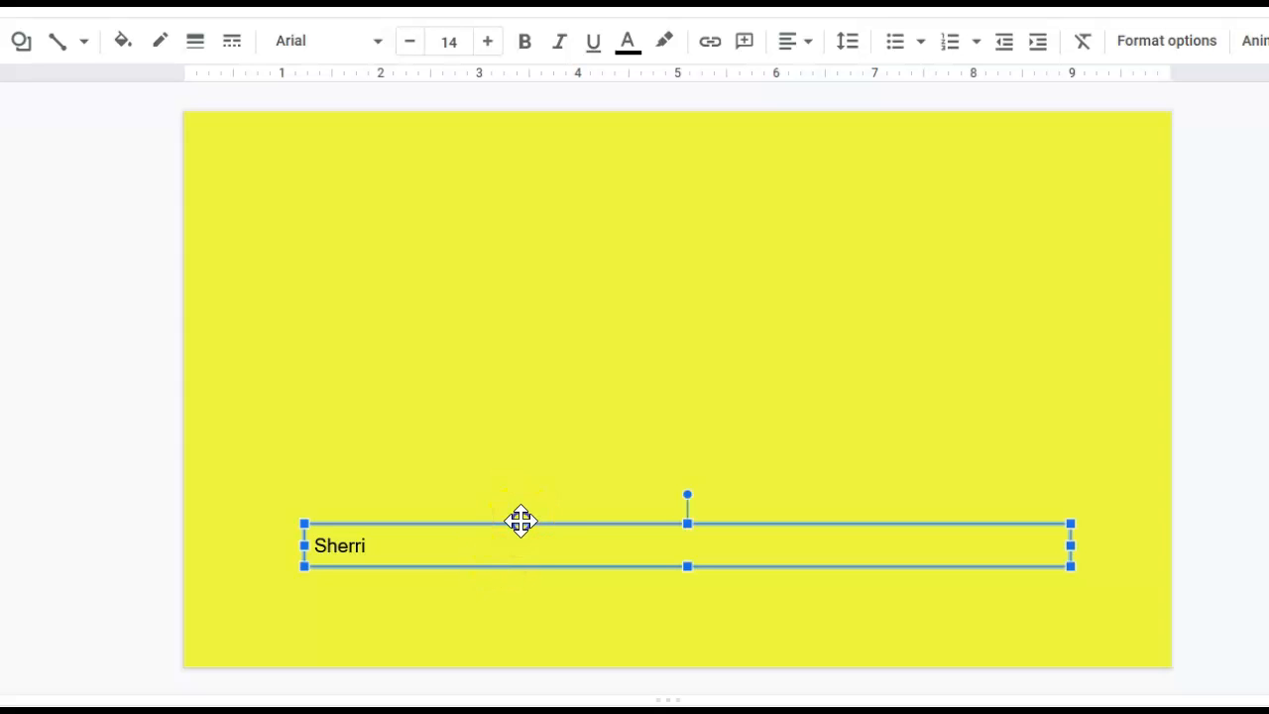
click(522, 49)
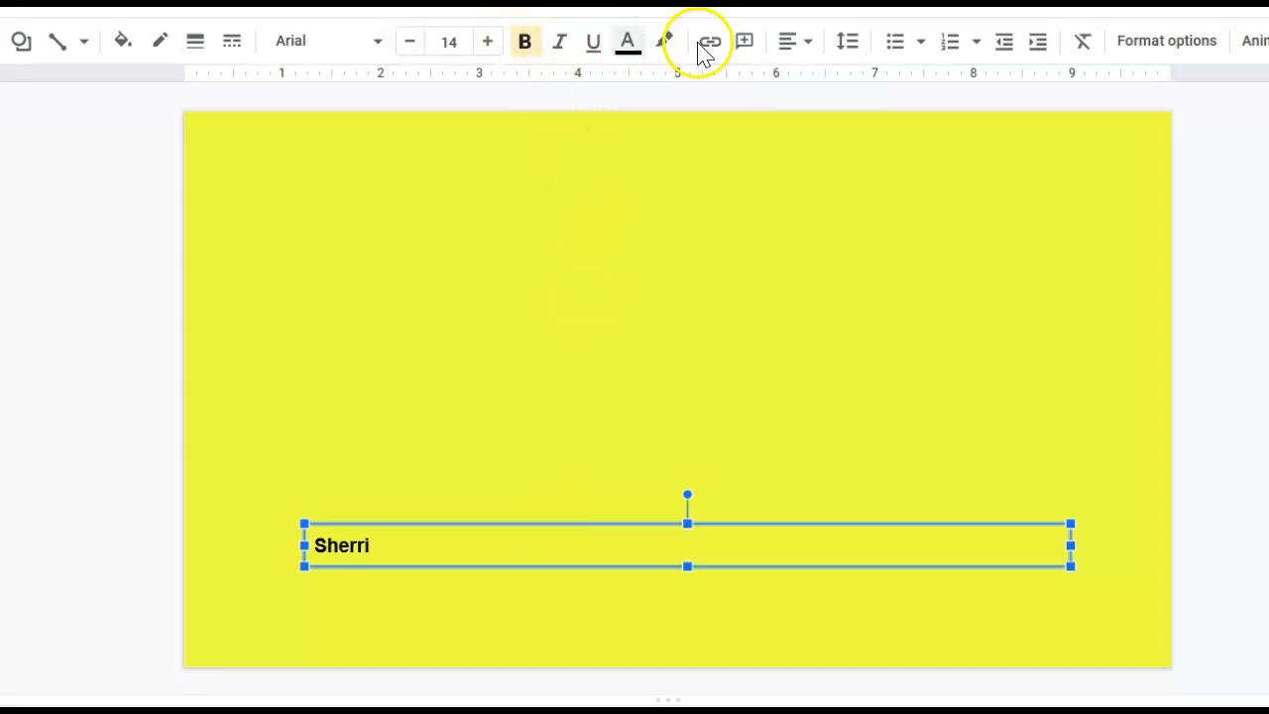
click(808, 47)
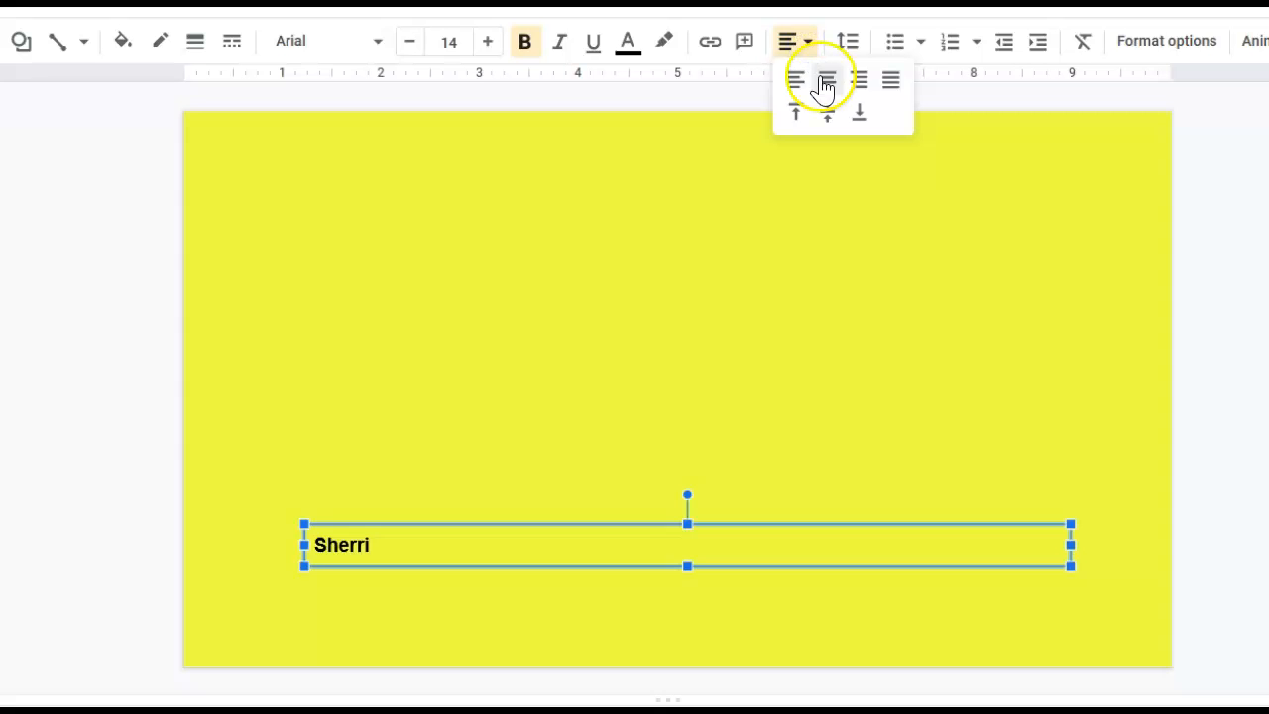
click(827, 79)
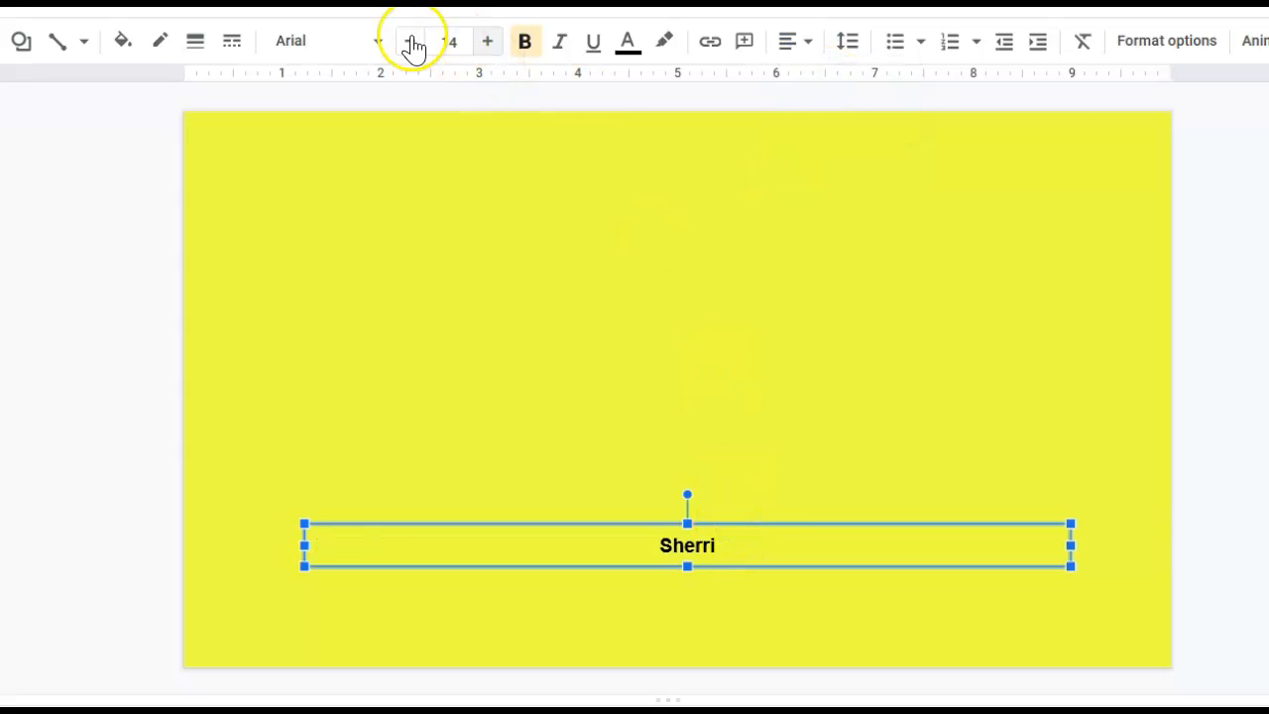
- Set the name's font to Titan One at size 60
click(377, 42)
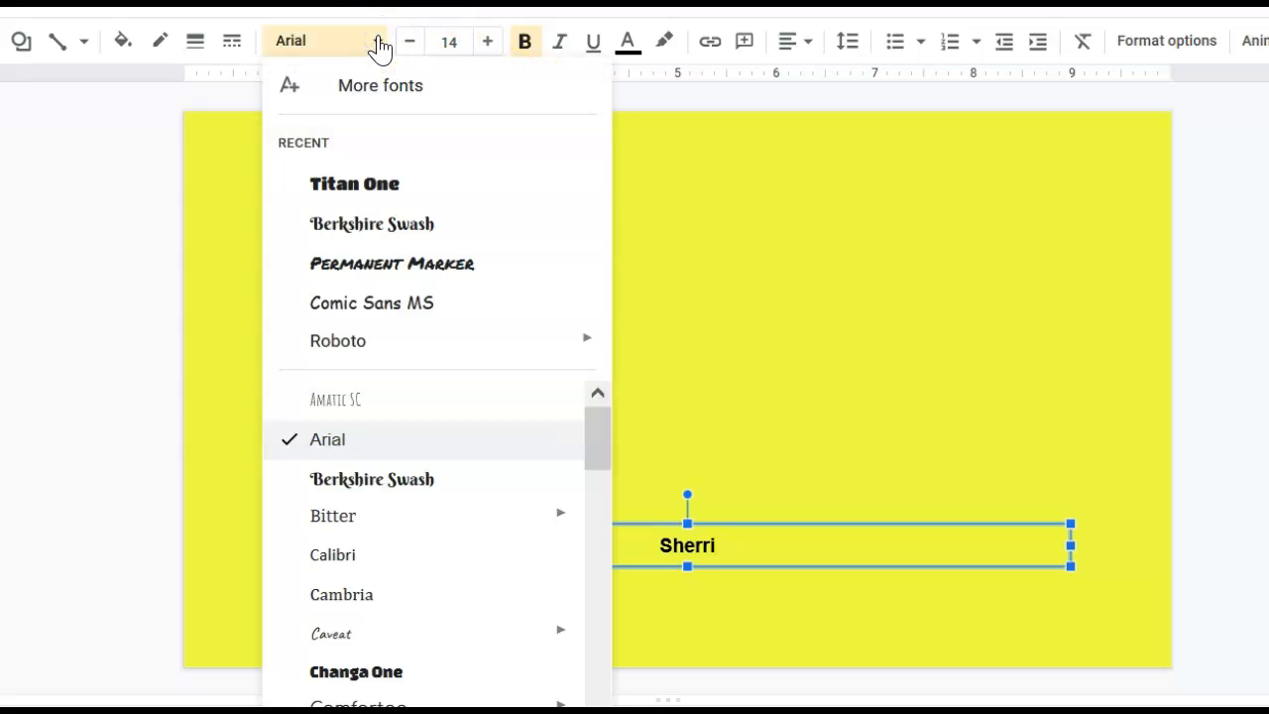
click(381, 187)
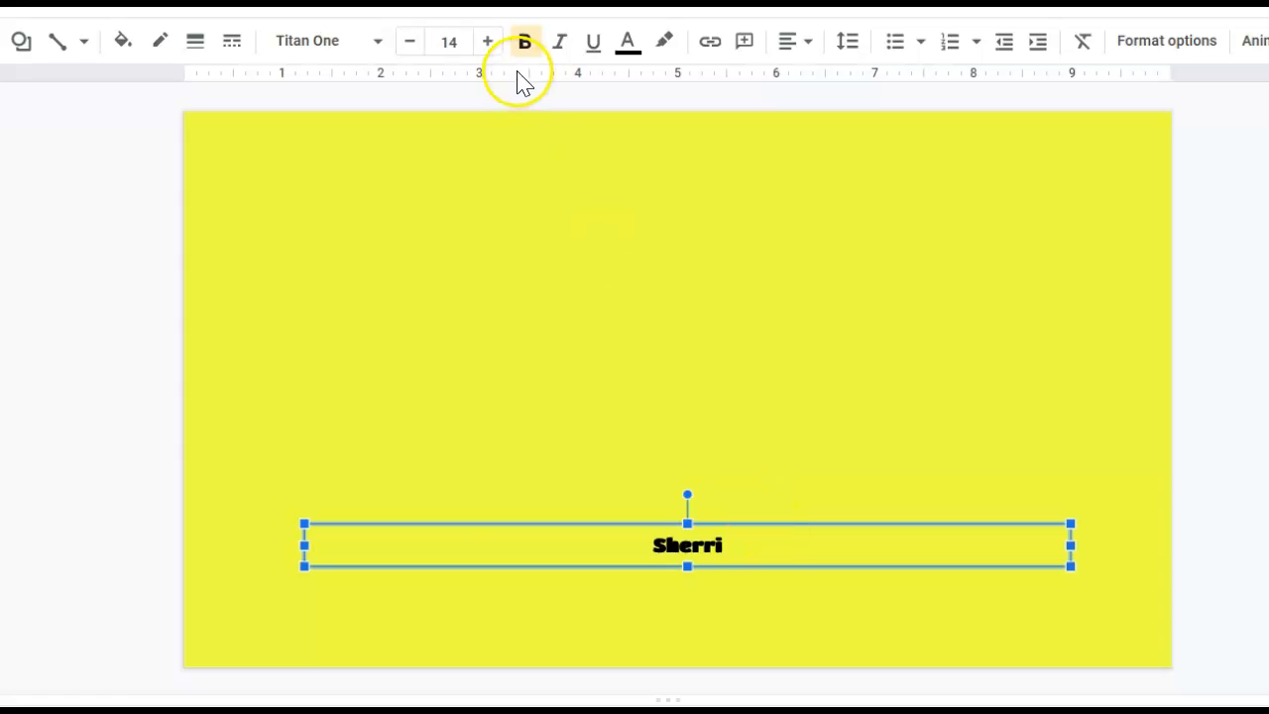
click(449, 41)
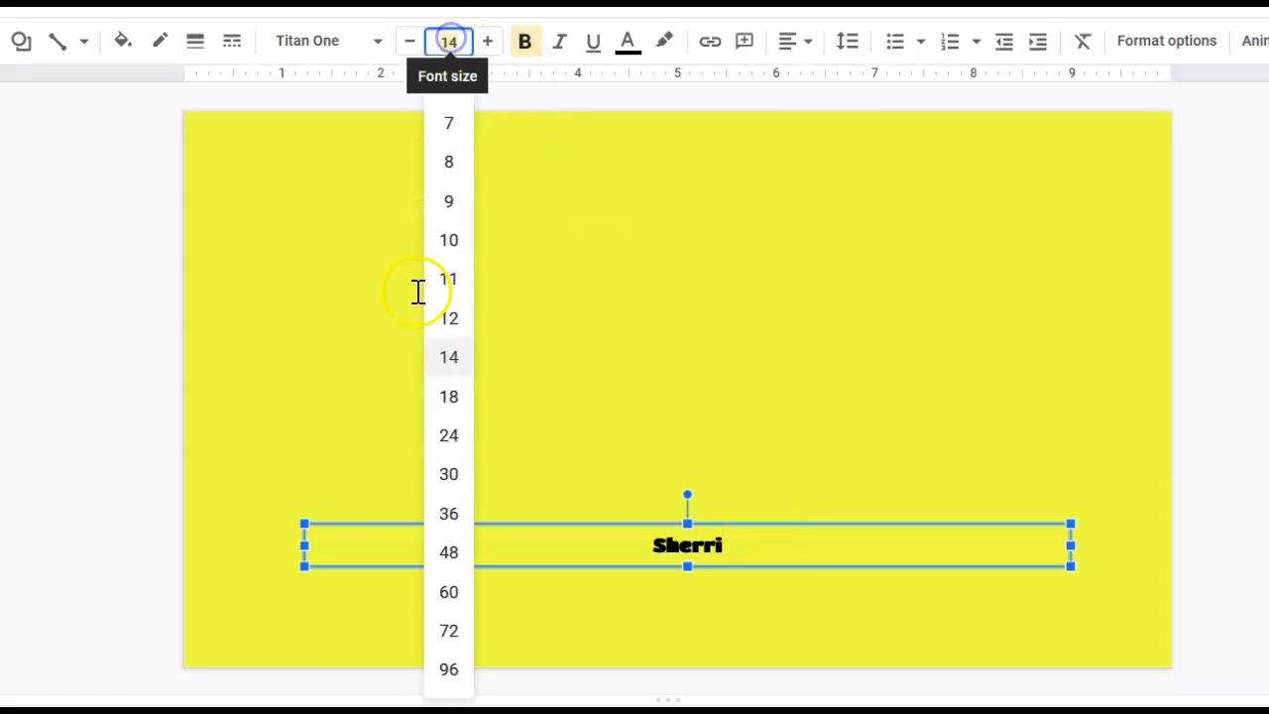
click(451, 593)
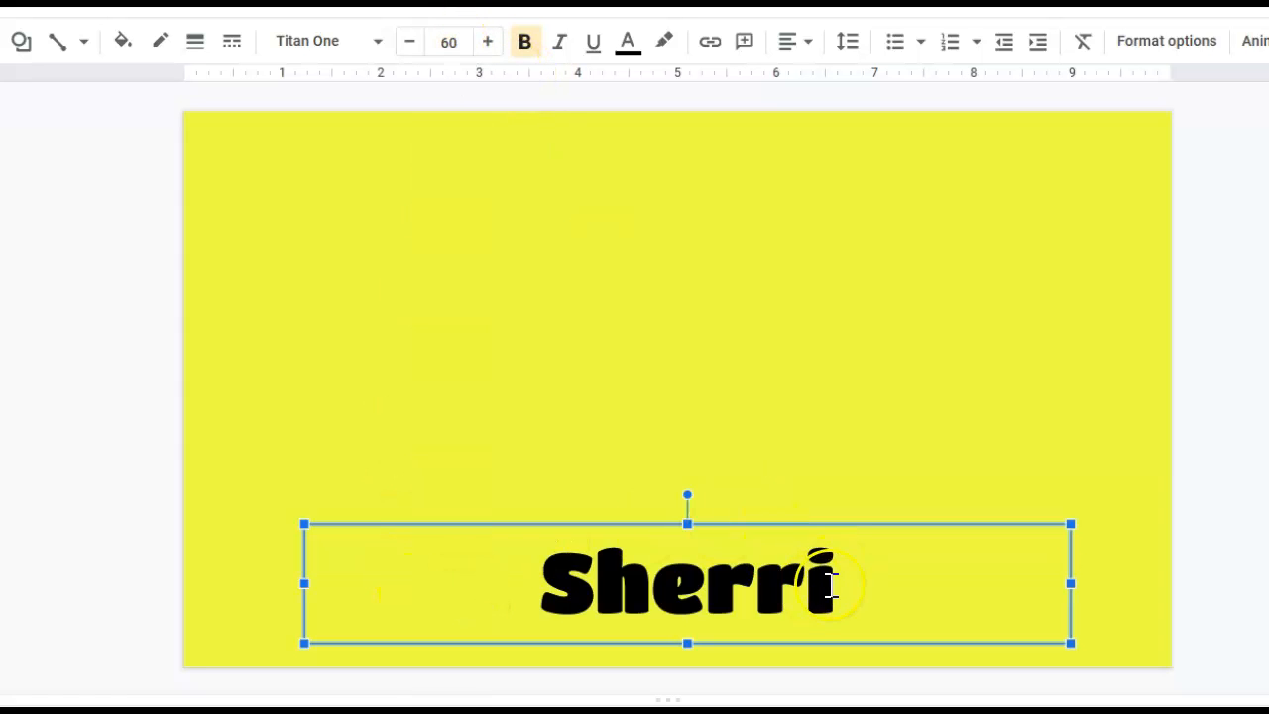
click(788, 407)
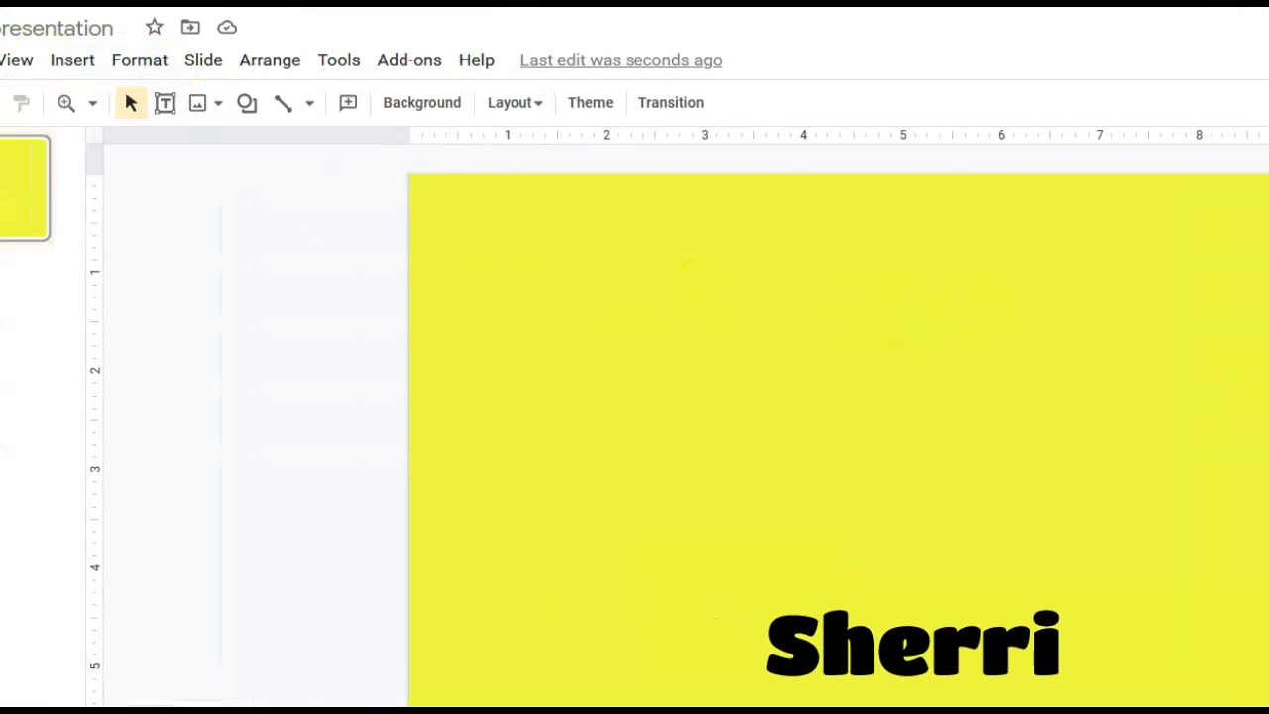
- Insert word art reading "Title" on the slide
click(72, 62)
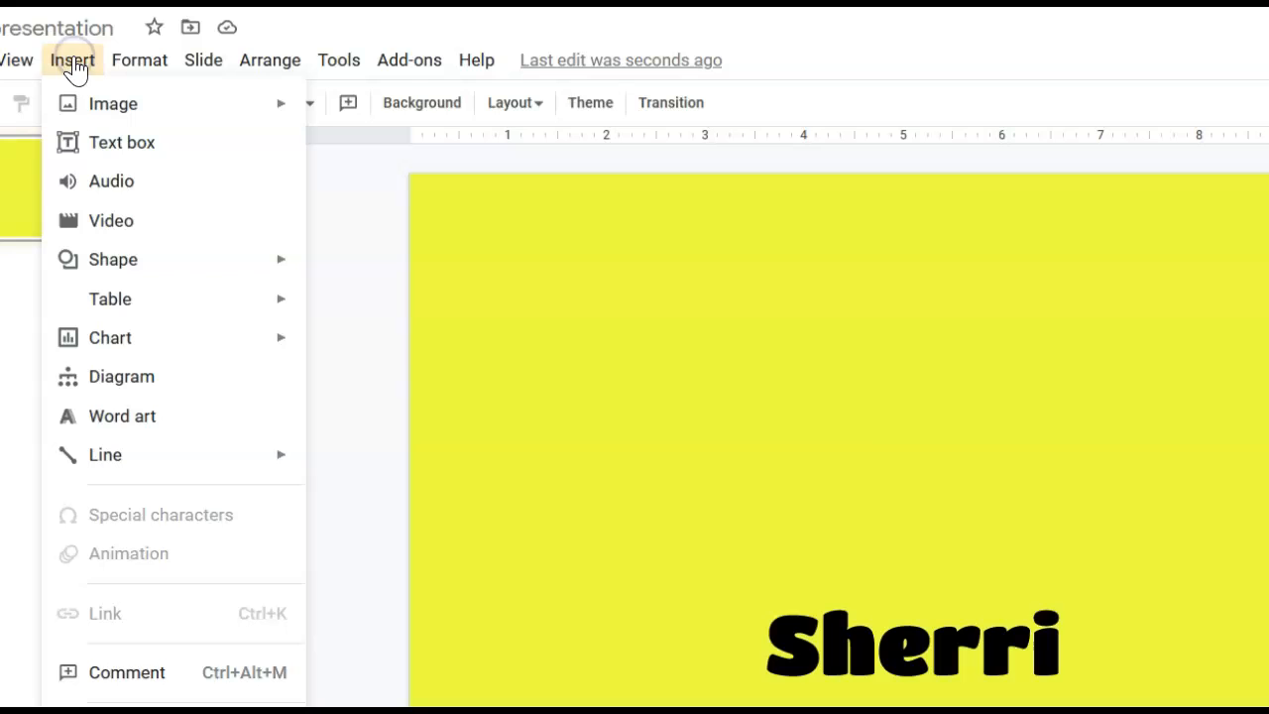
click(103, 109)
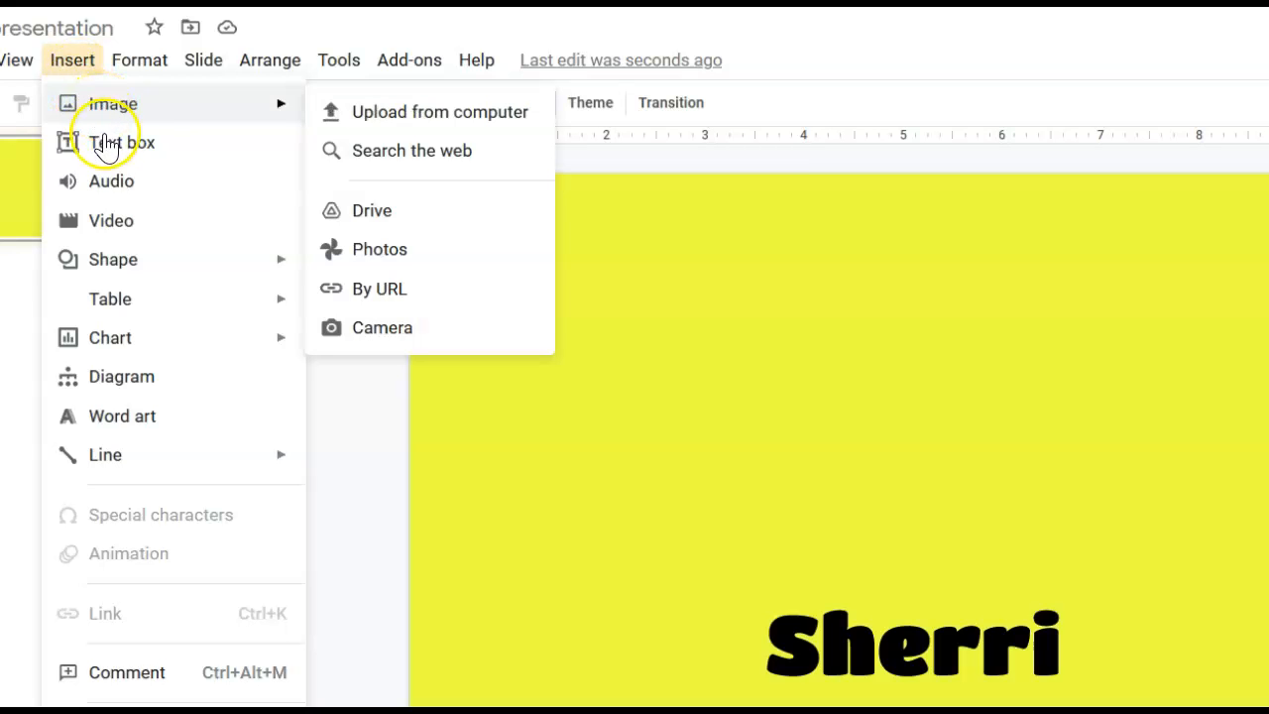
click(139, 417)
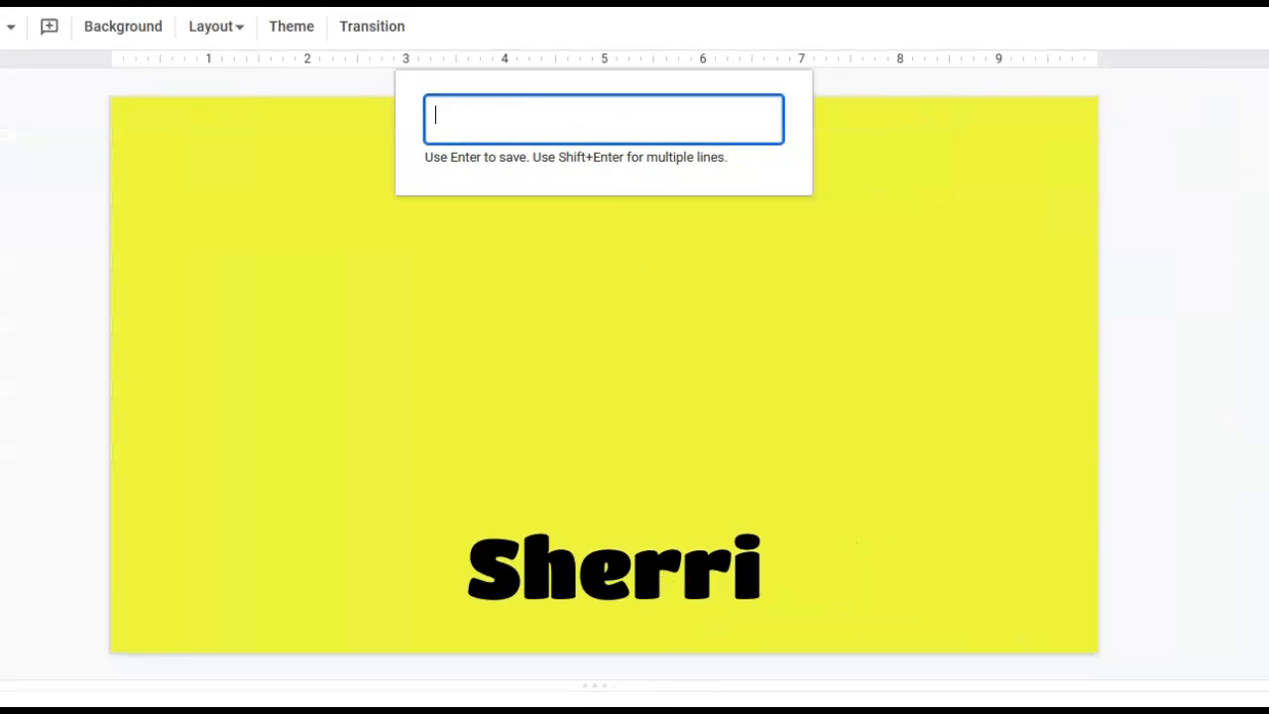
click(503, 118)
text(Title)
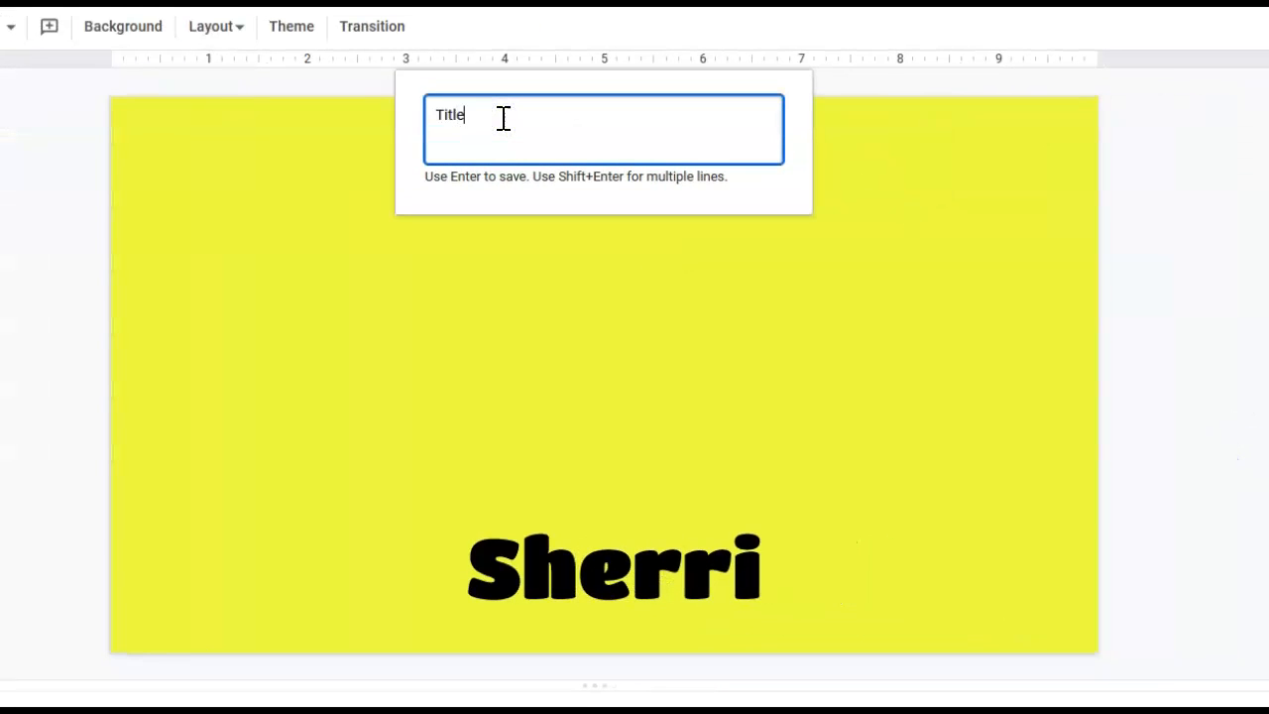
click(567, 309)
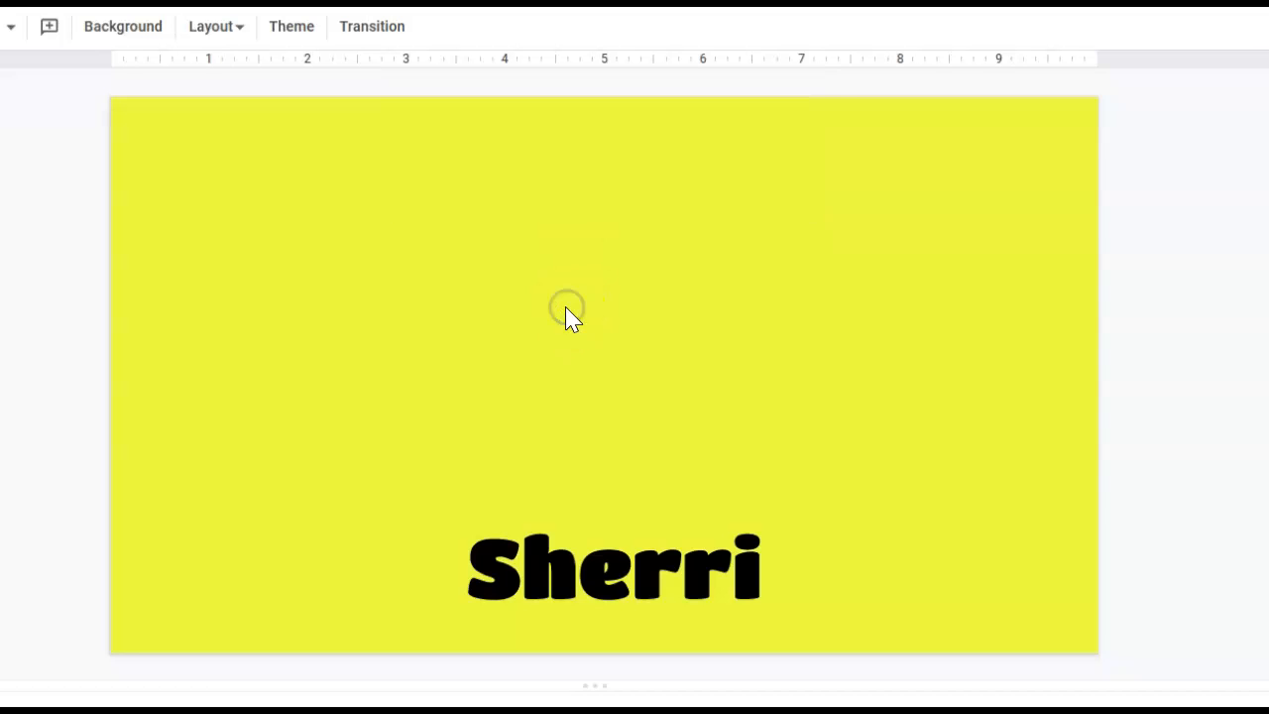
- Try black as the fill of the "Title" word art, and set its fill to yellow instead
click(585, 310)
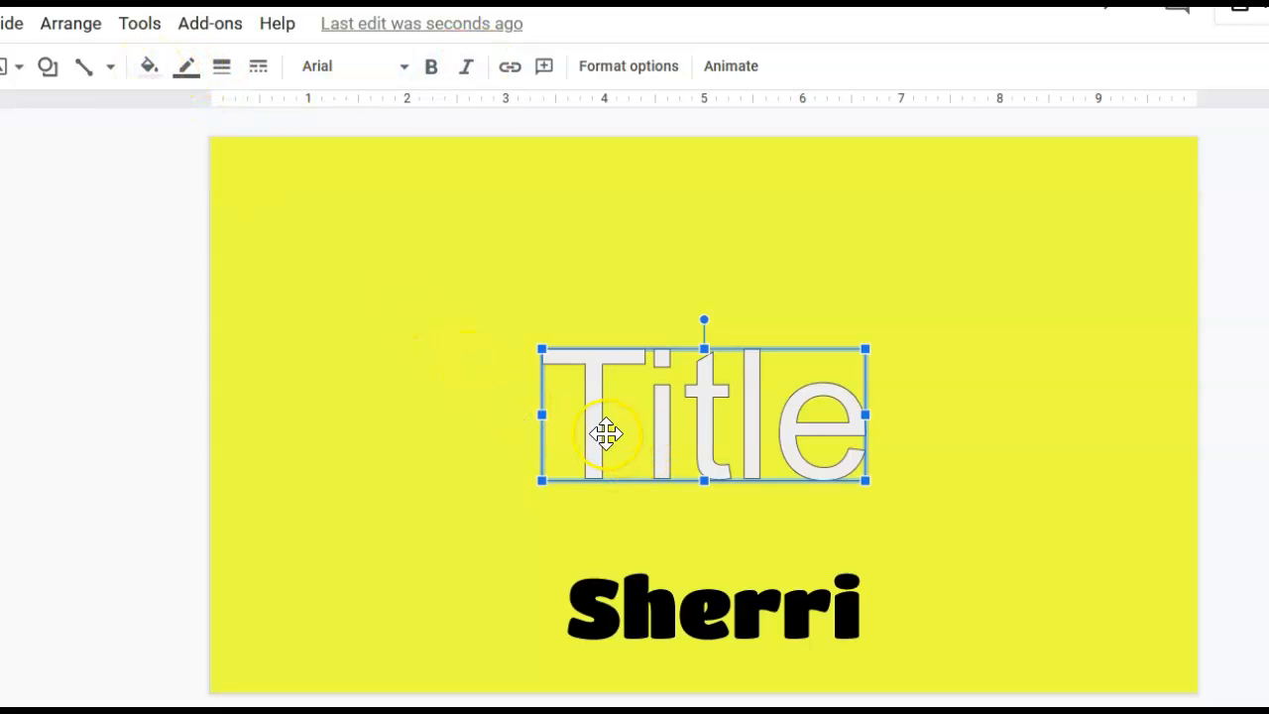
click(153, 66)
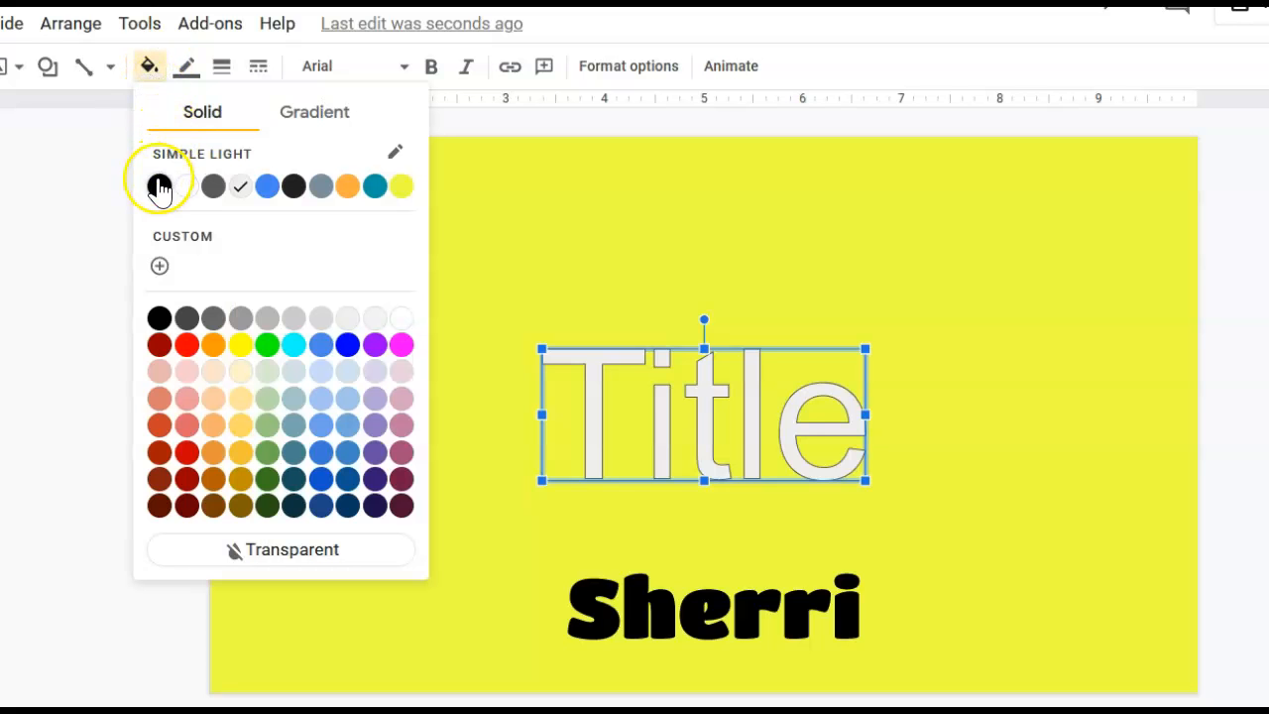
click(161, 191)
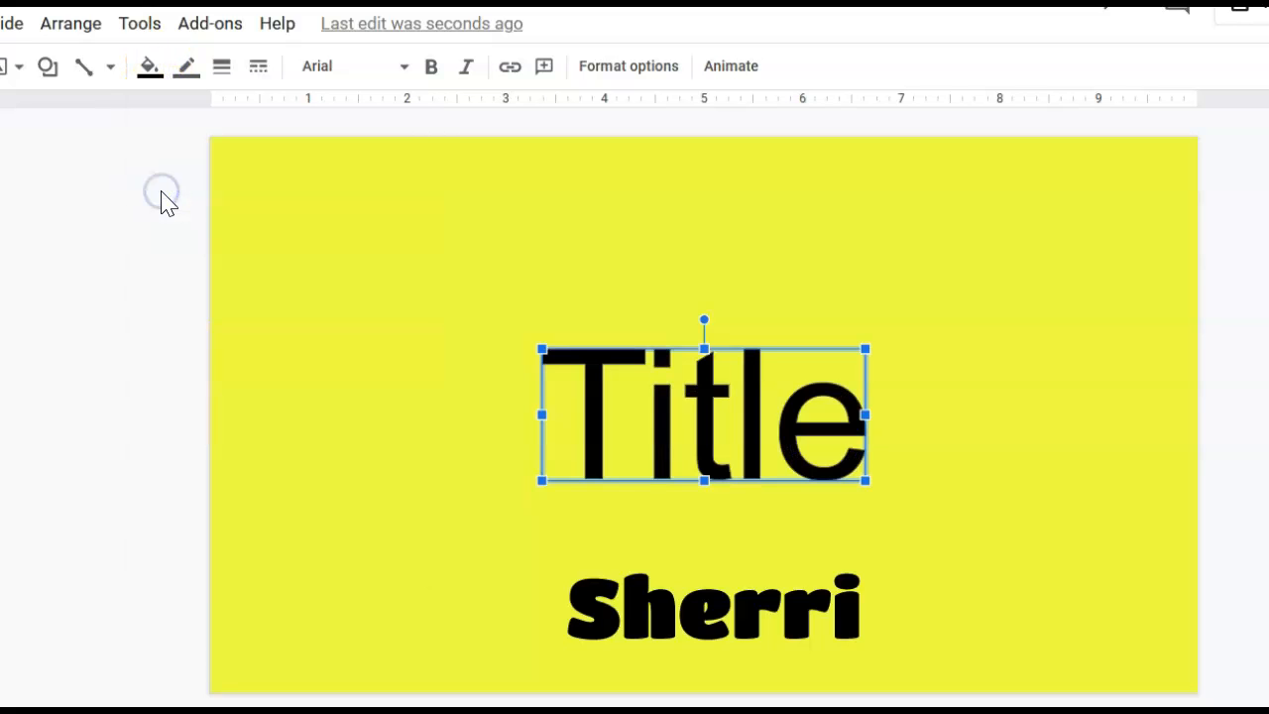
click(149, 67)
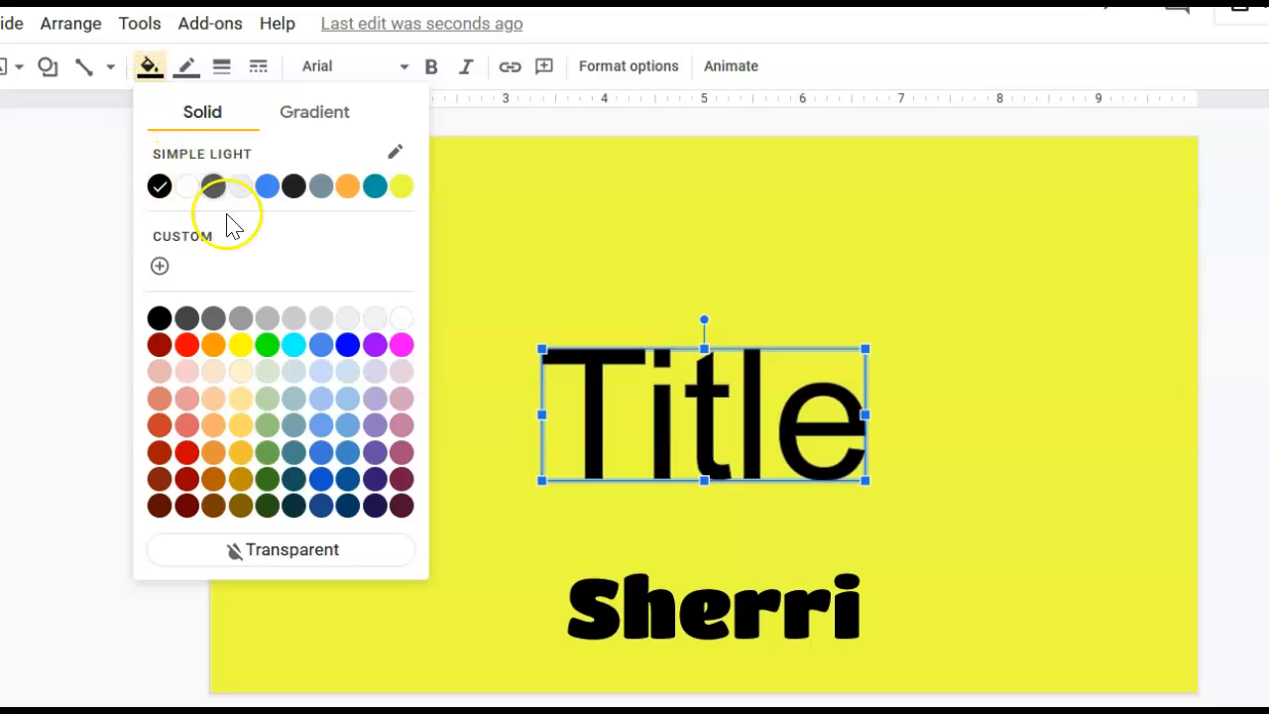
click(242, 346)
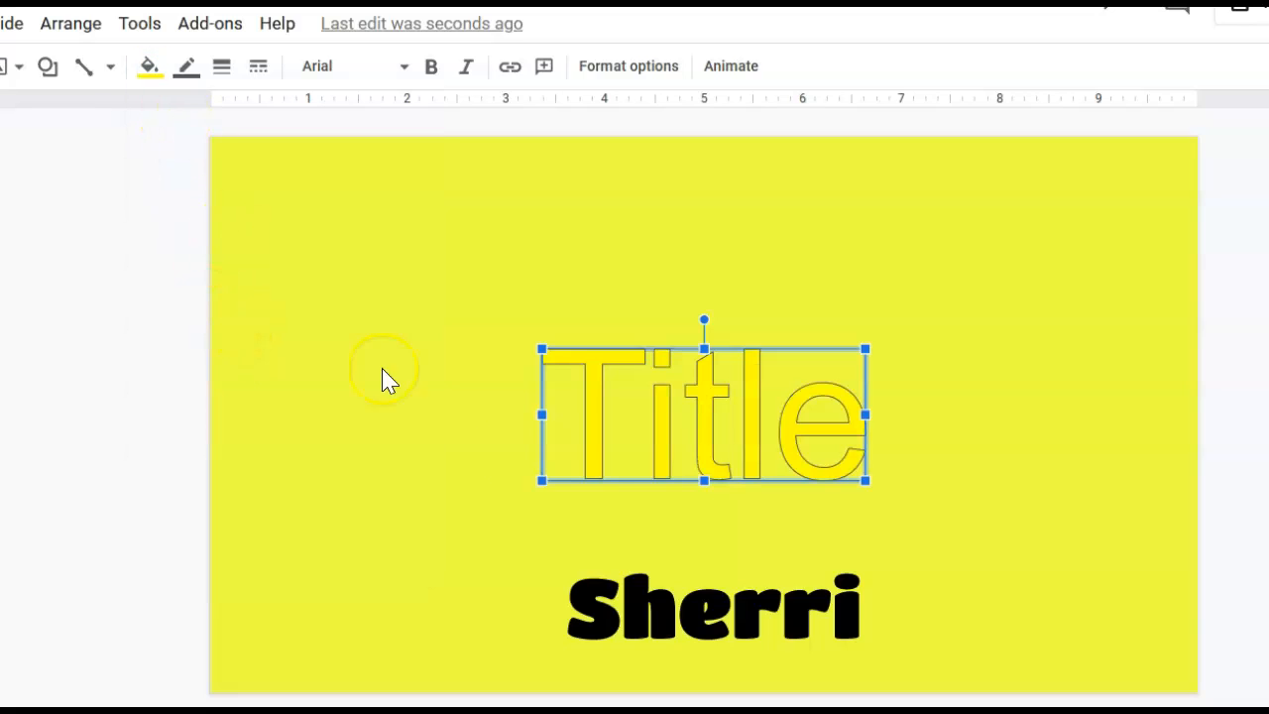
- Give the "Title" word art a black outline with a weight of 8px
click(188, 79)
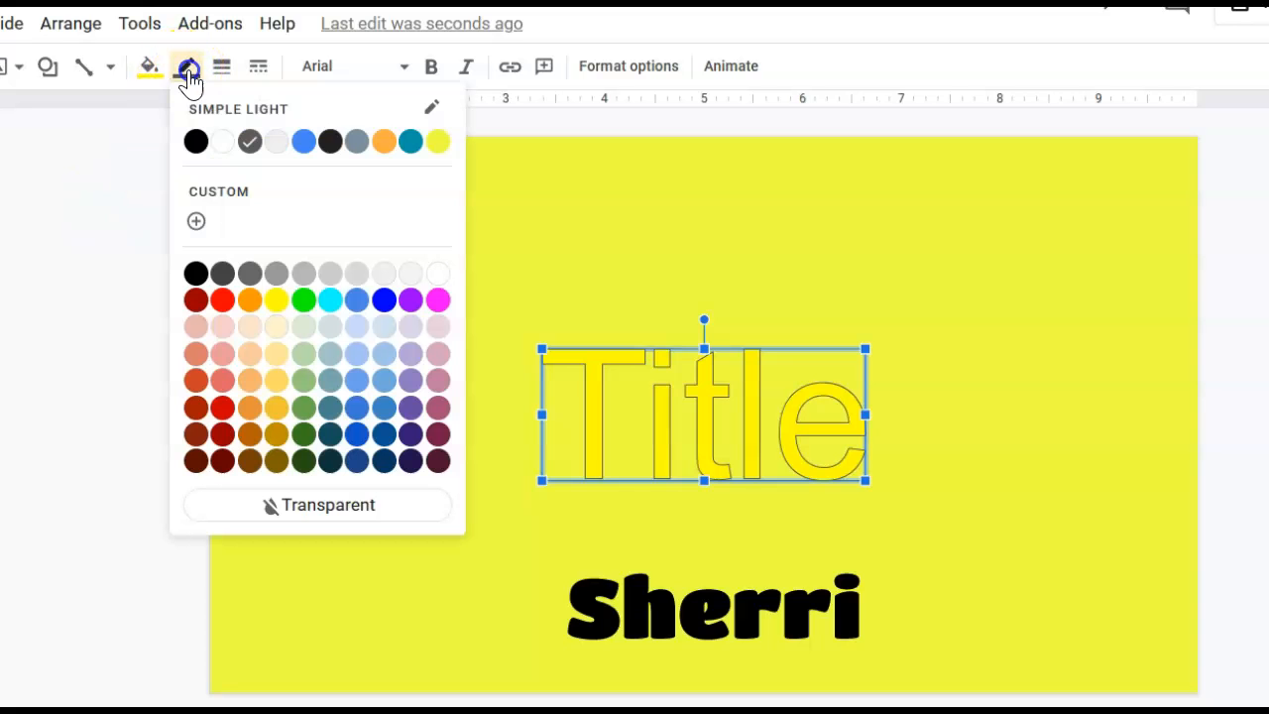
click(195, 142)
click(195, 143)
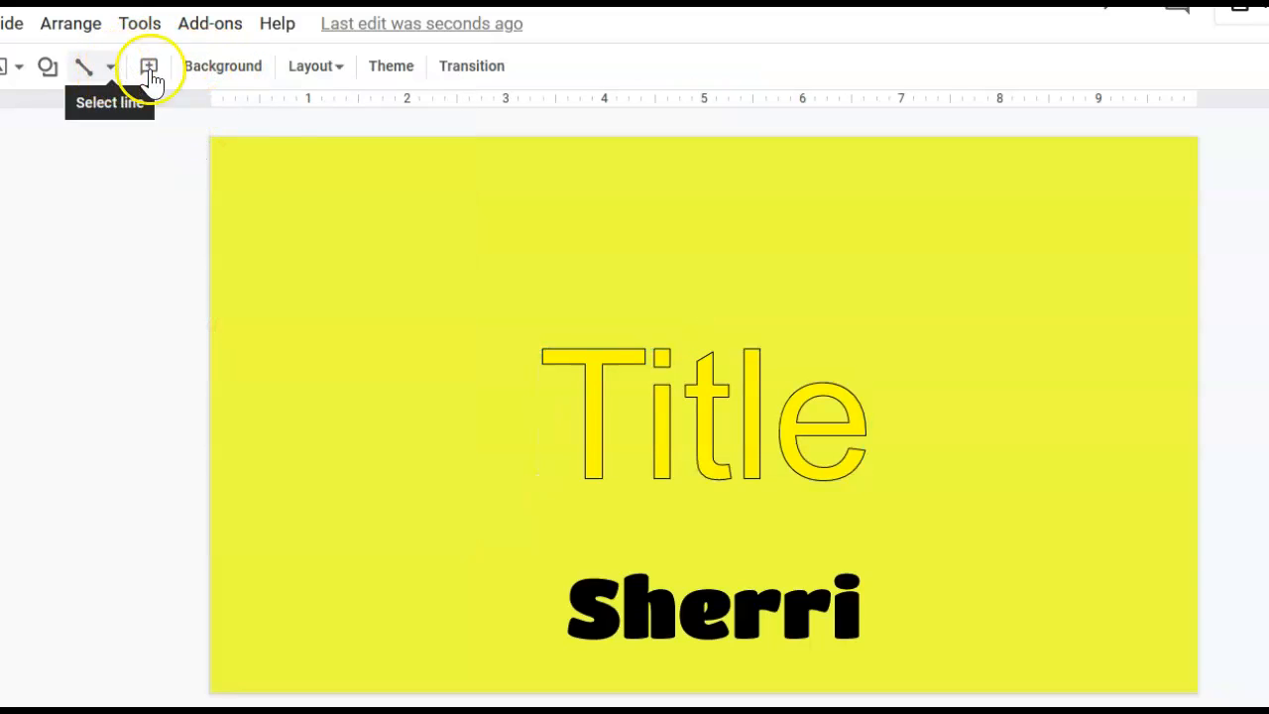
click(704, 375)
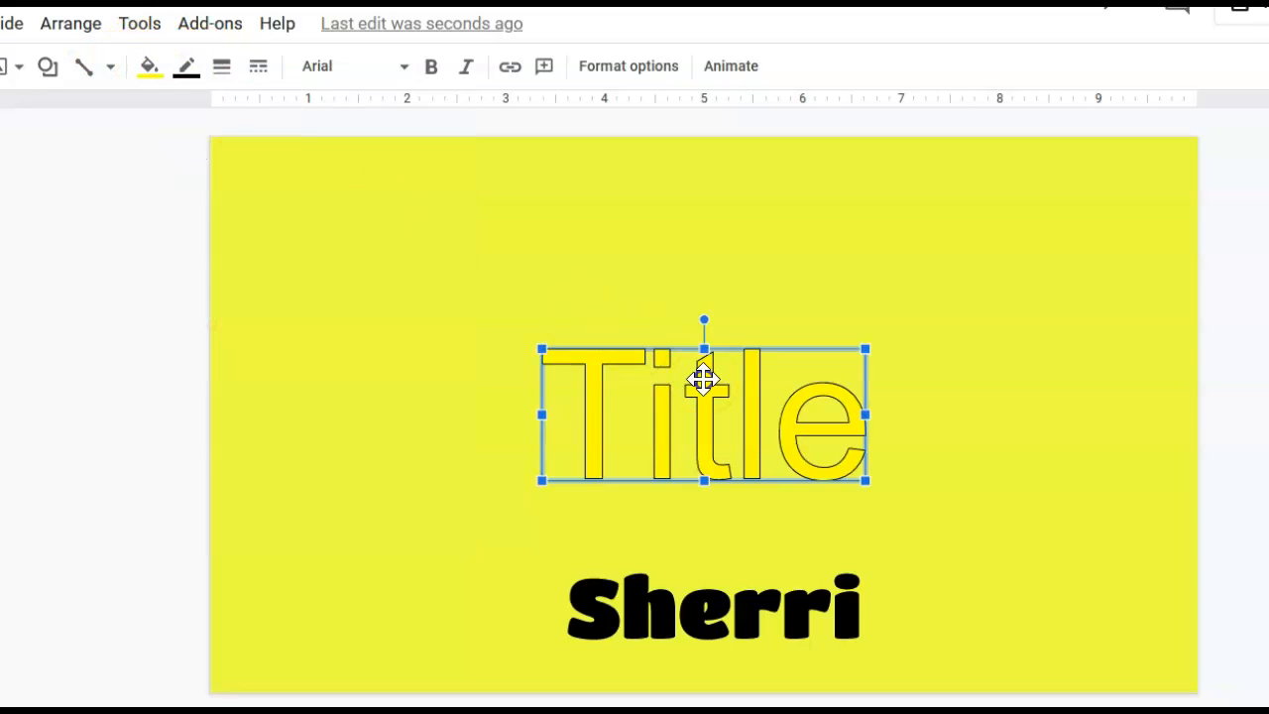
click(220, 68)
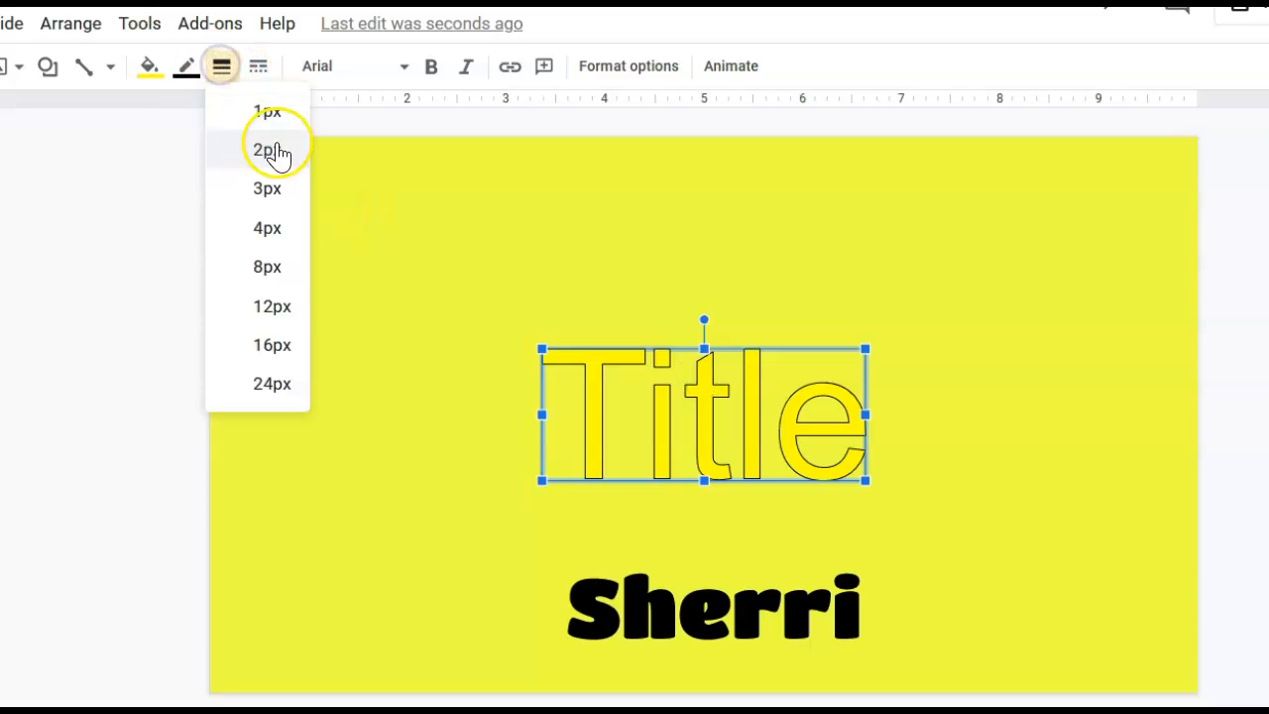
click(271, 268)
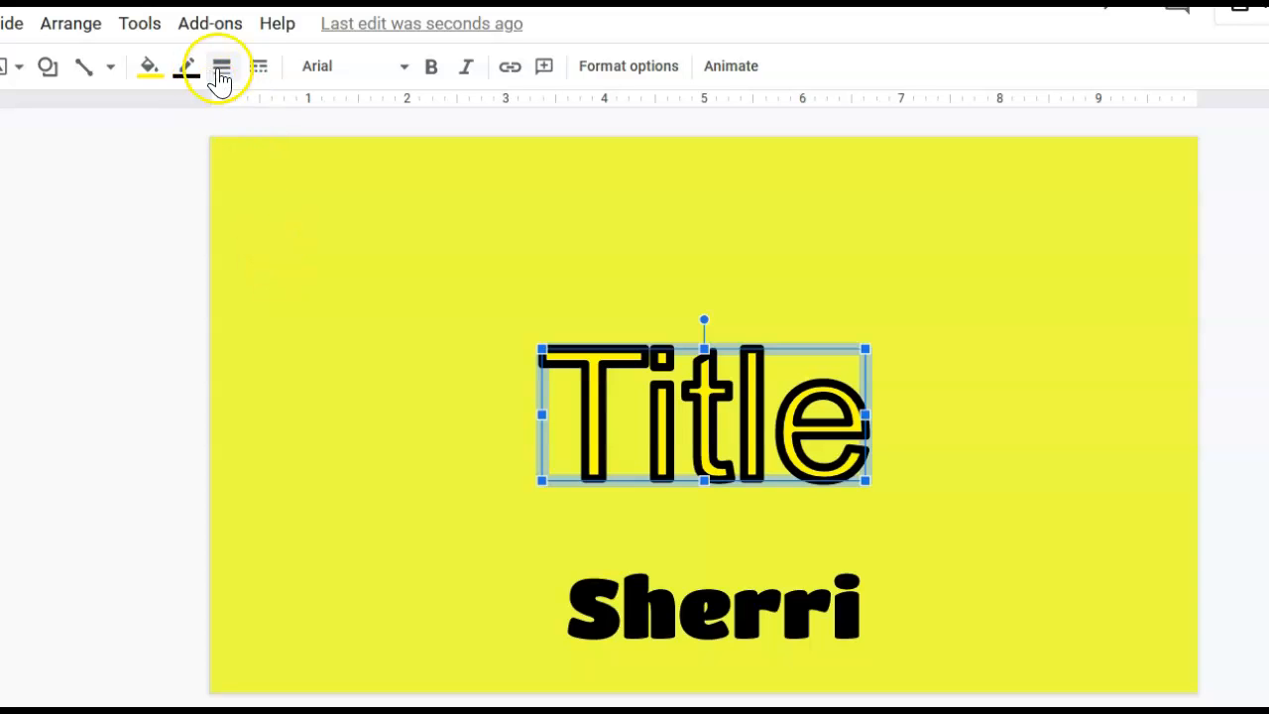
- Try a dotted outline on the "Title" word art, and return it to a solid line
click(259, 71)
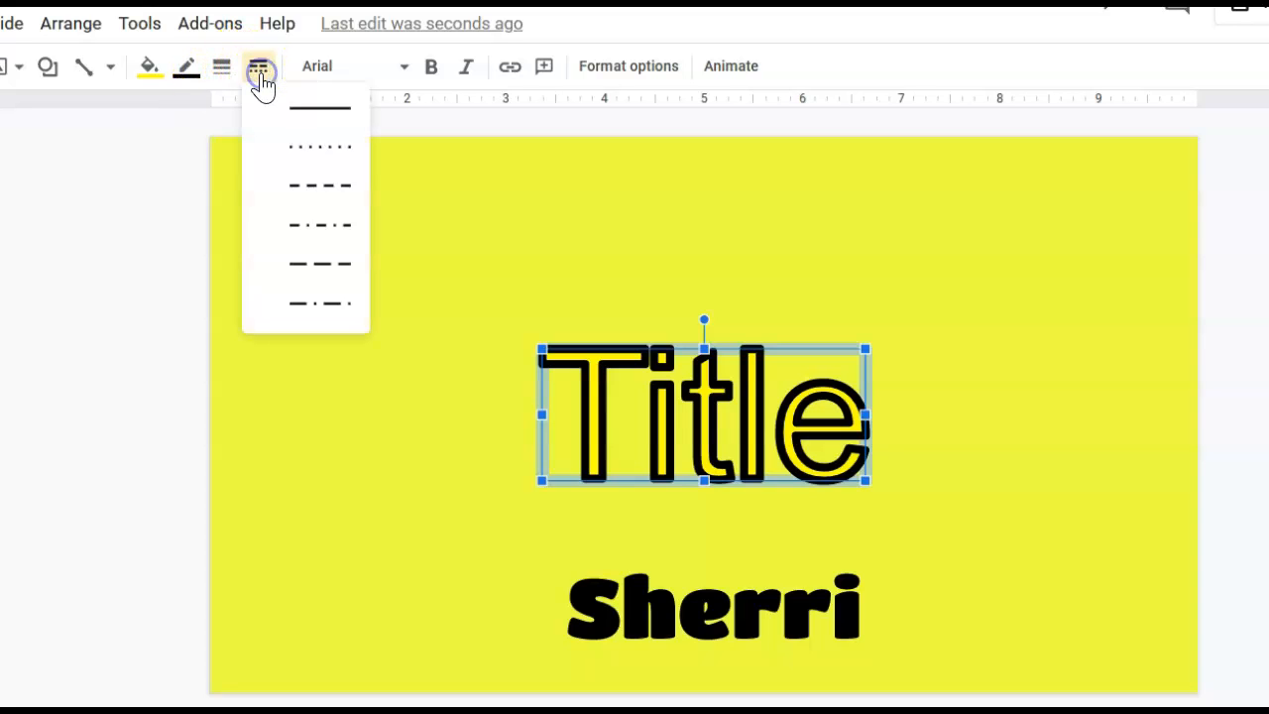
click(305, 157)
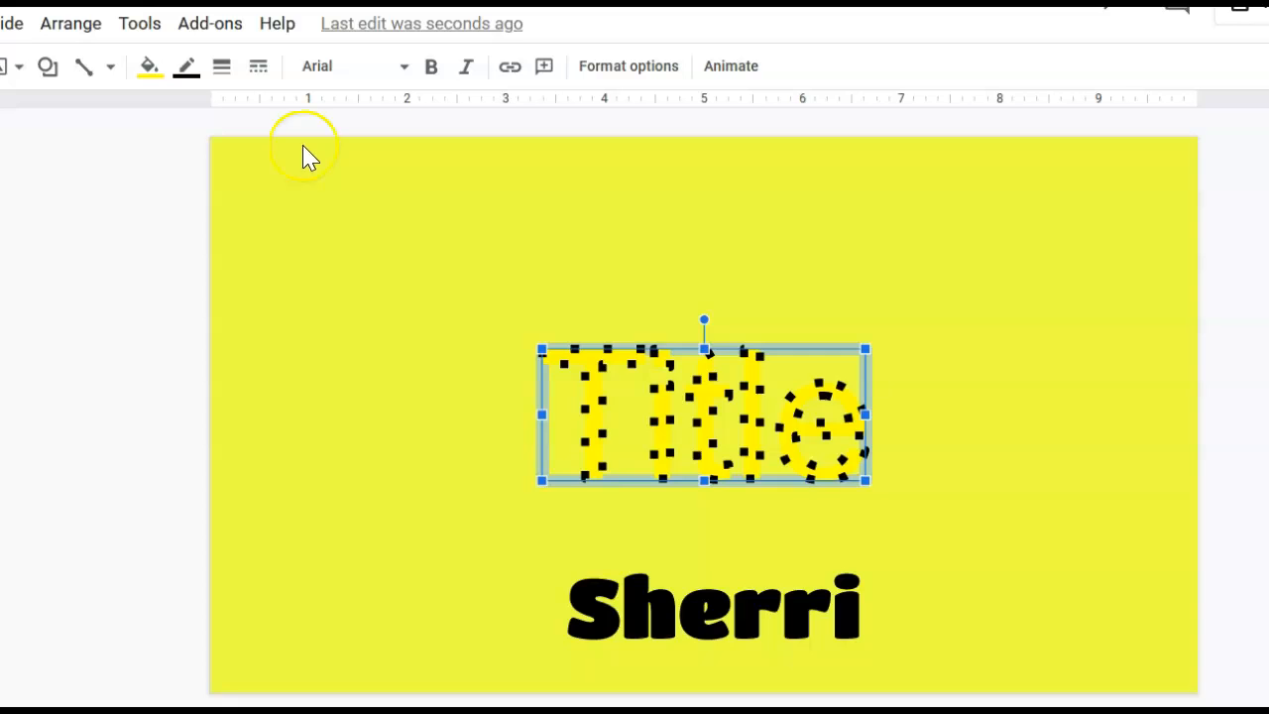
click(260, 70)
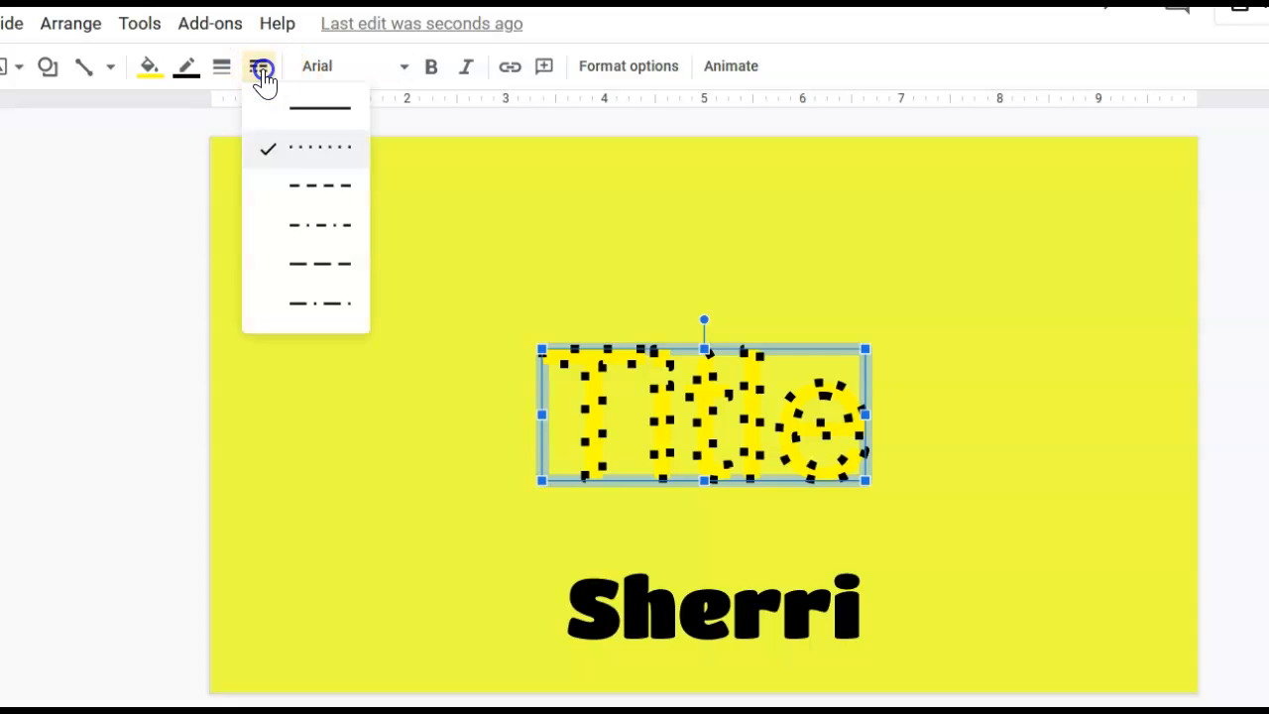
click(301, 111)
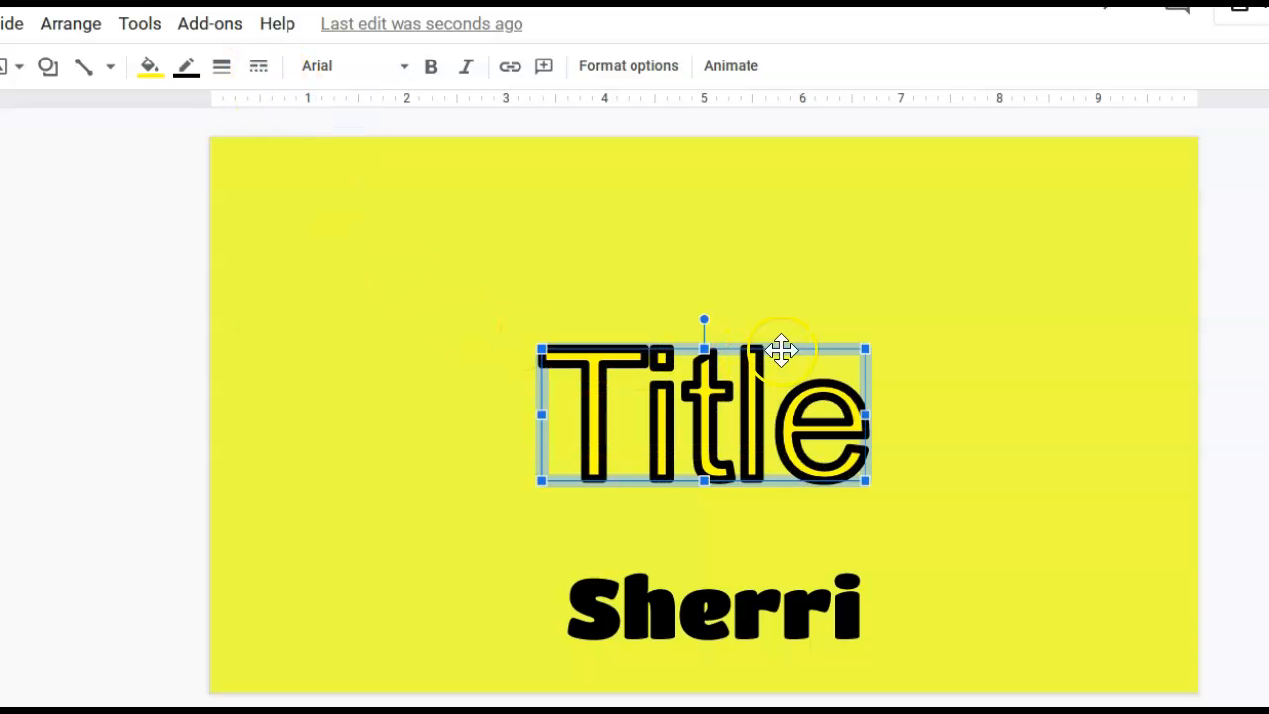
- Move the "Title" word art straight up to the upper edge of the slide and deselect it
drag(783, 342, 782, 169)
click(990, 400)
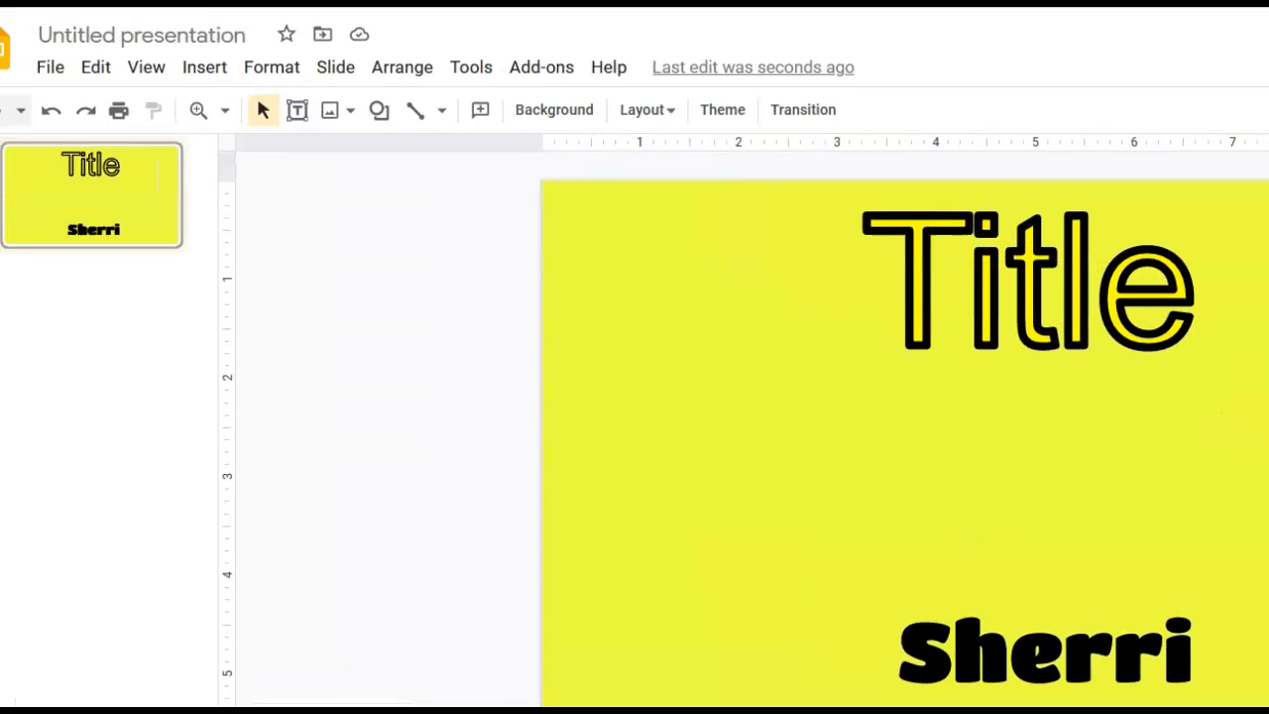
- Search the web for "dog" images and insert the photo of the cream puppy on grass beside the title
click(211, 71)
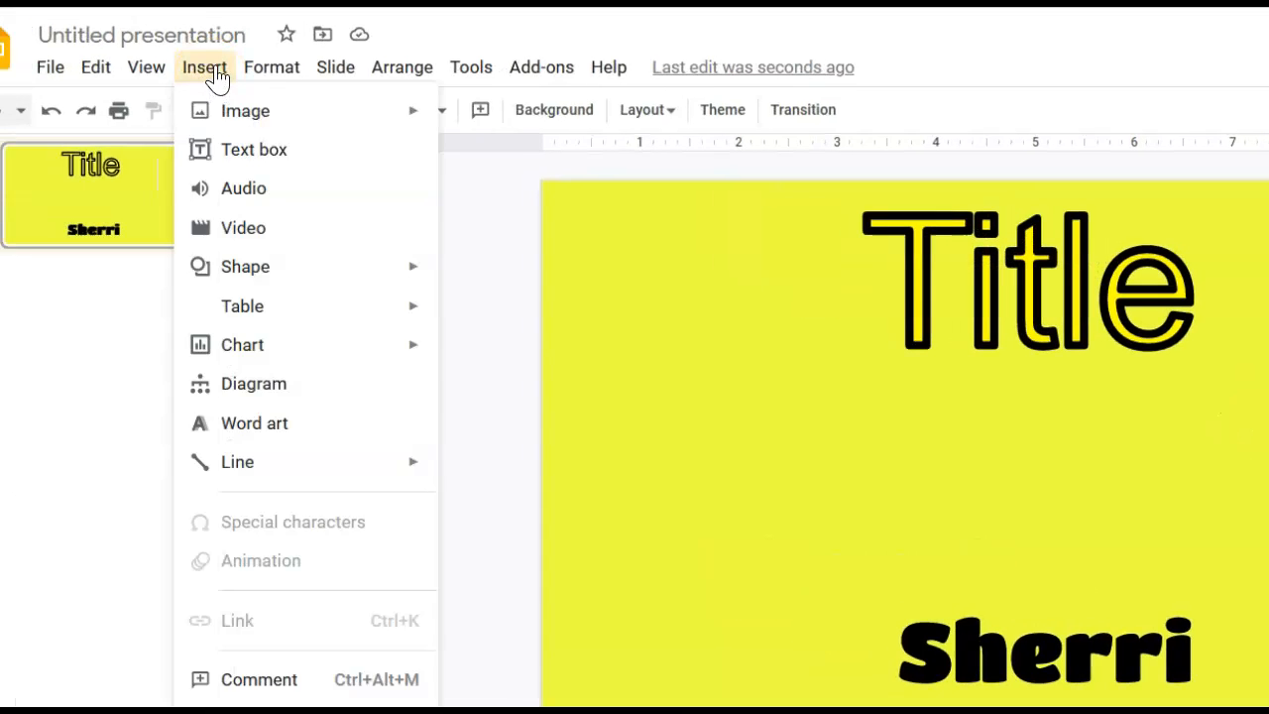
click(257, 110)
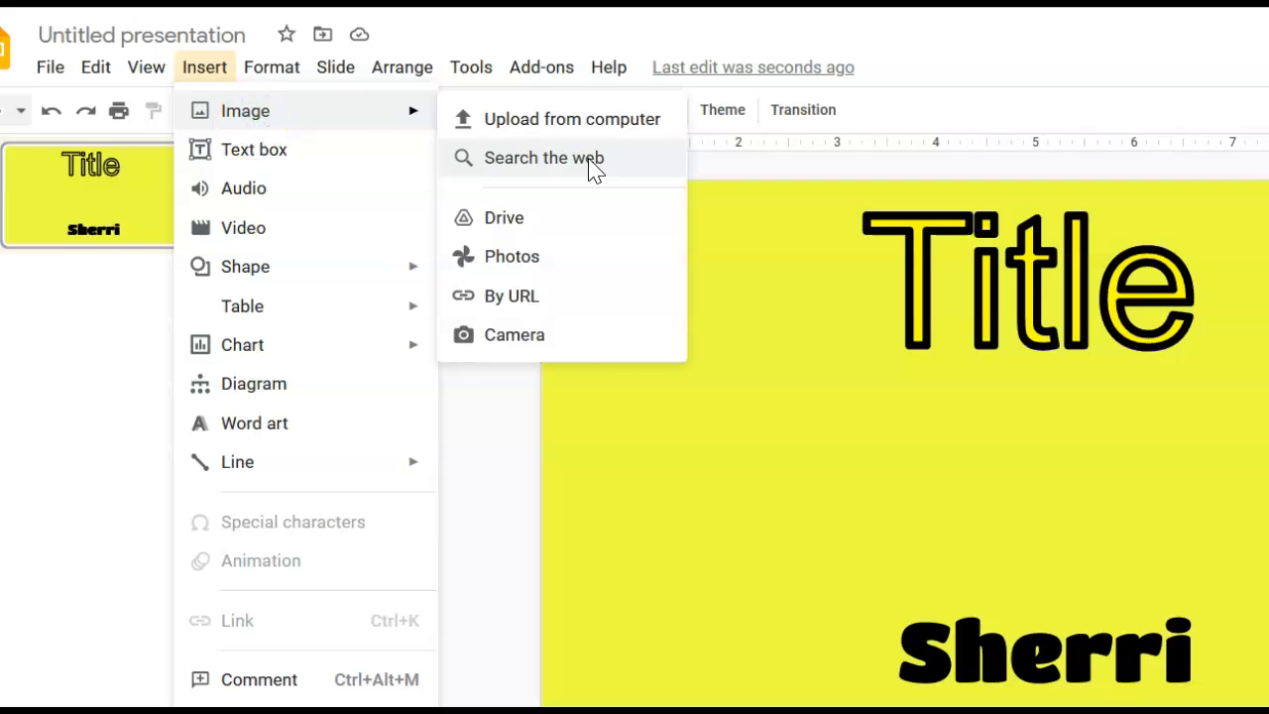
click(544, 159)
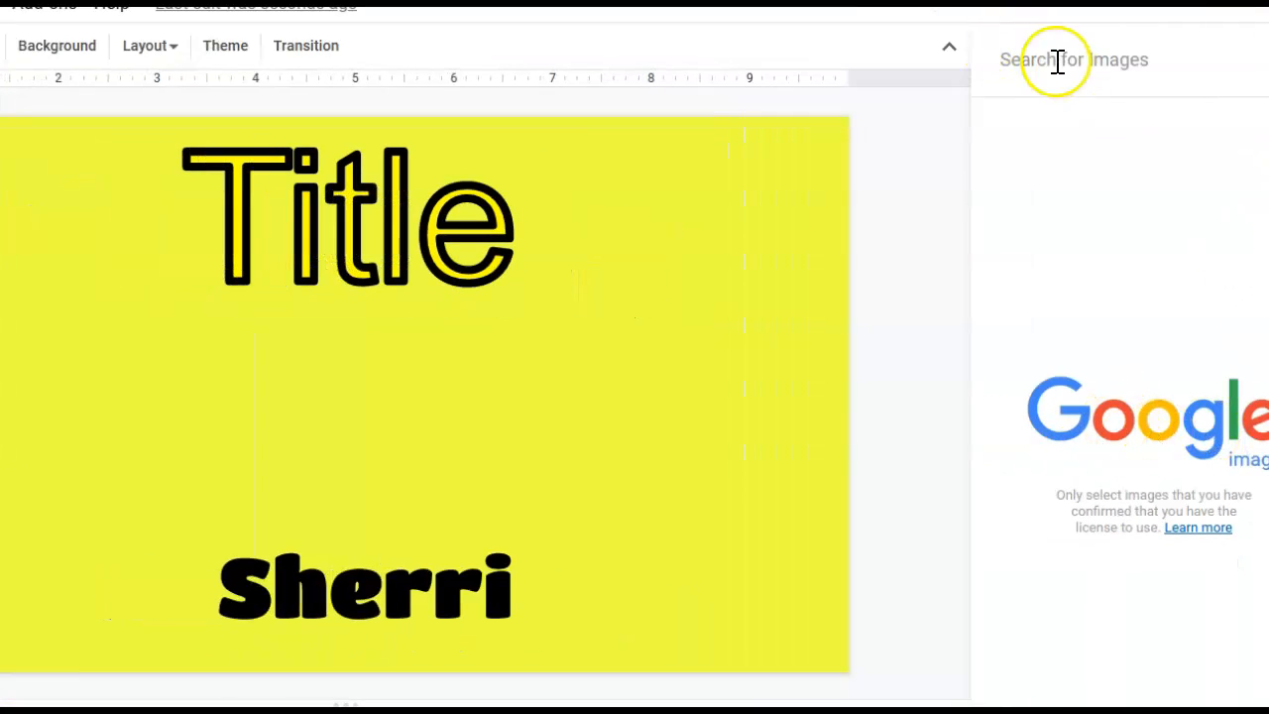
text(dog)
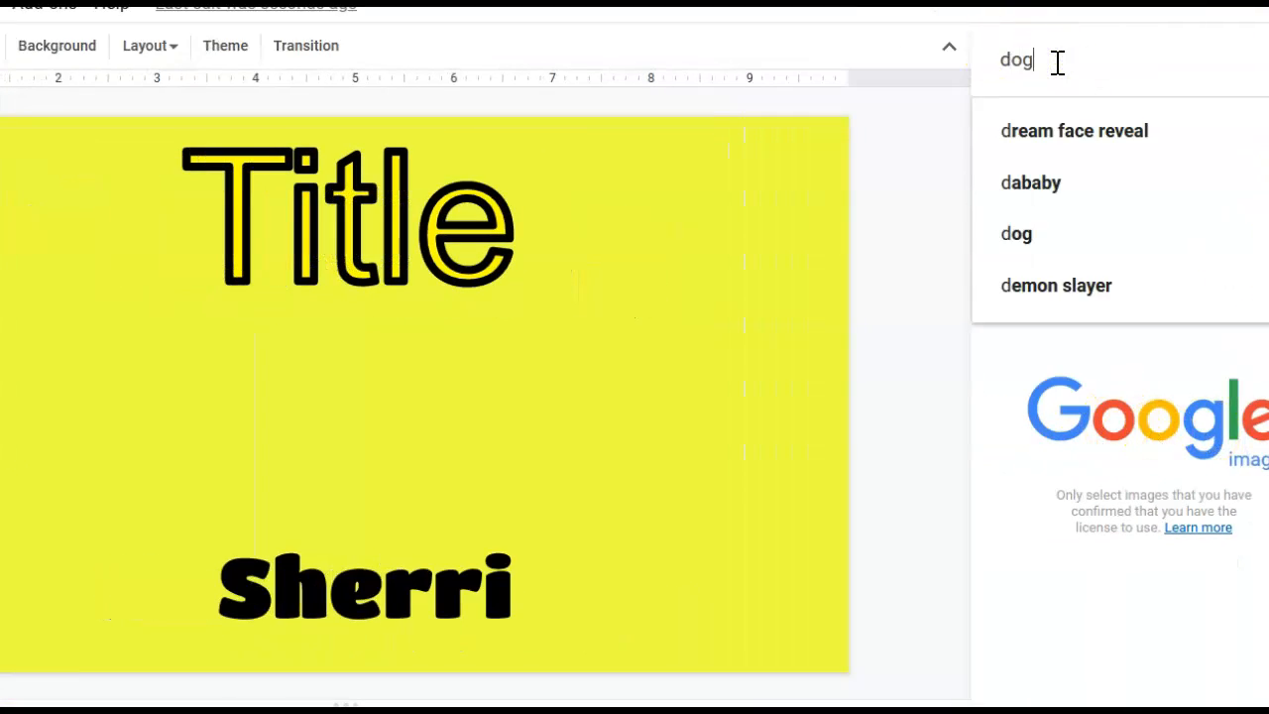
click(1003, 134)
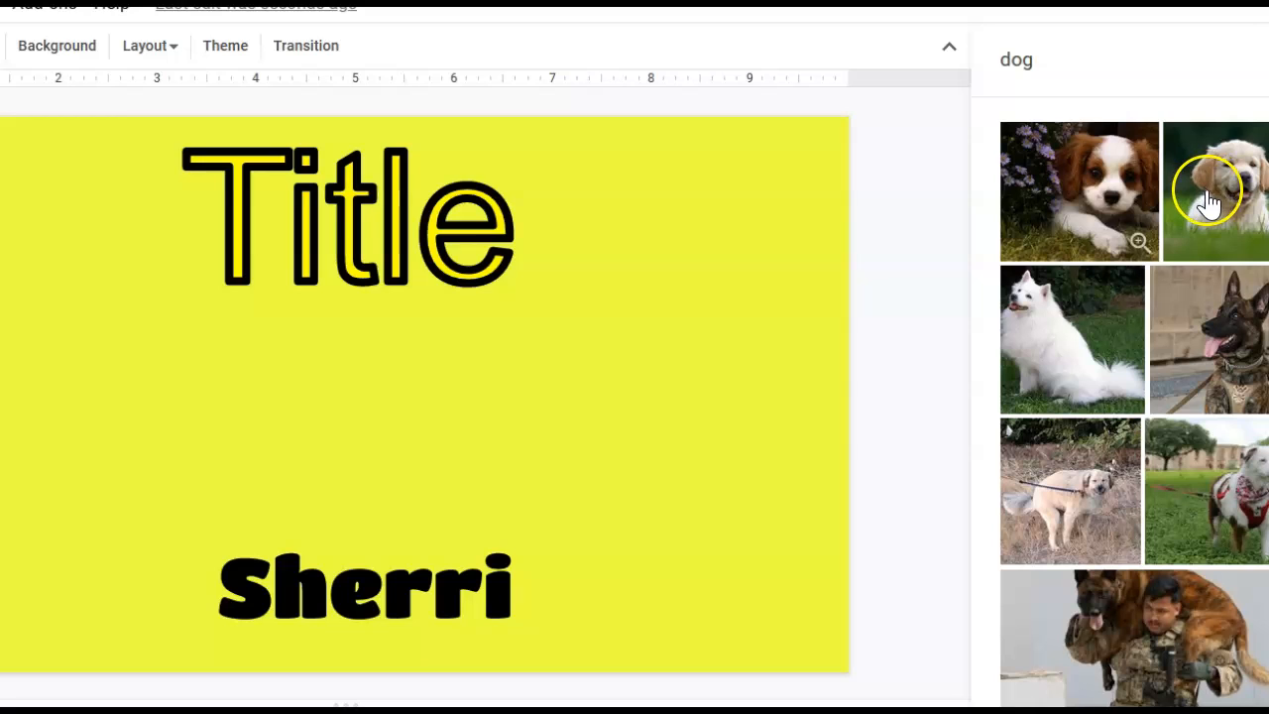
click(1209, 192)
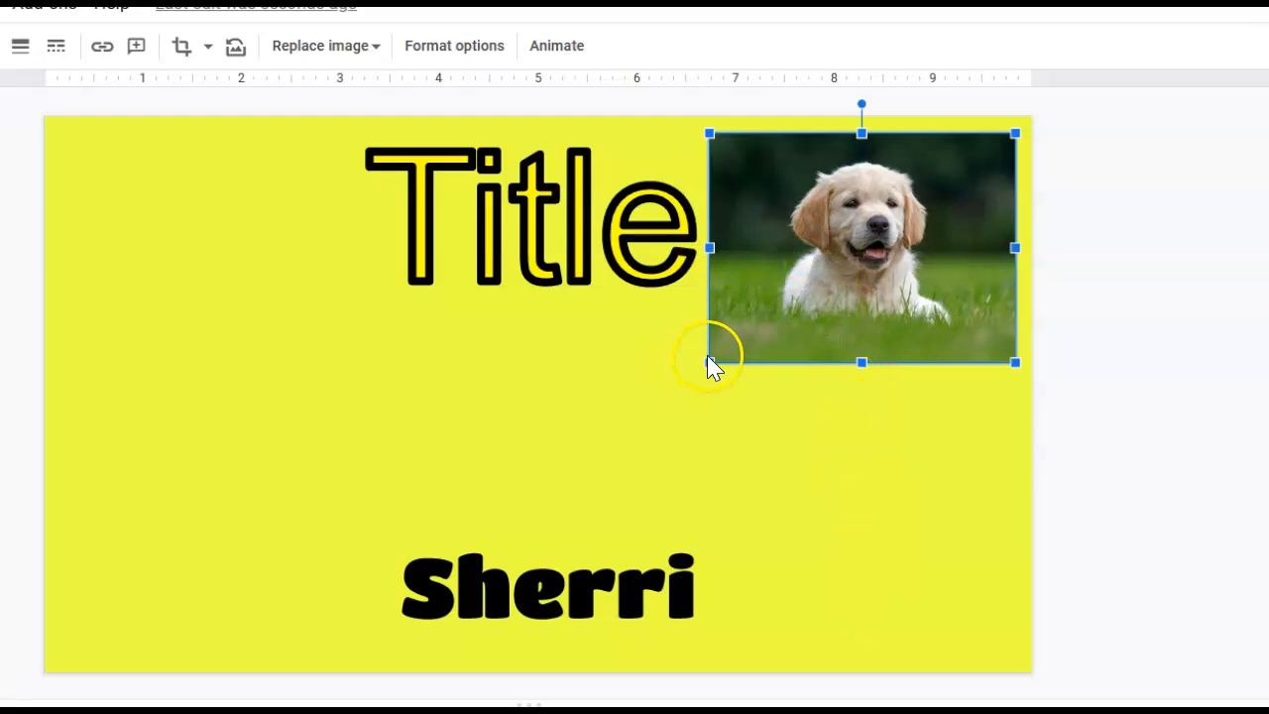
- Try enlarging the puppy photo from its lower corner, and undo the resize
drag(709, 362, 528, 498)
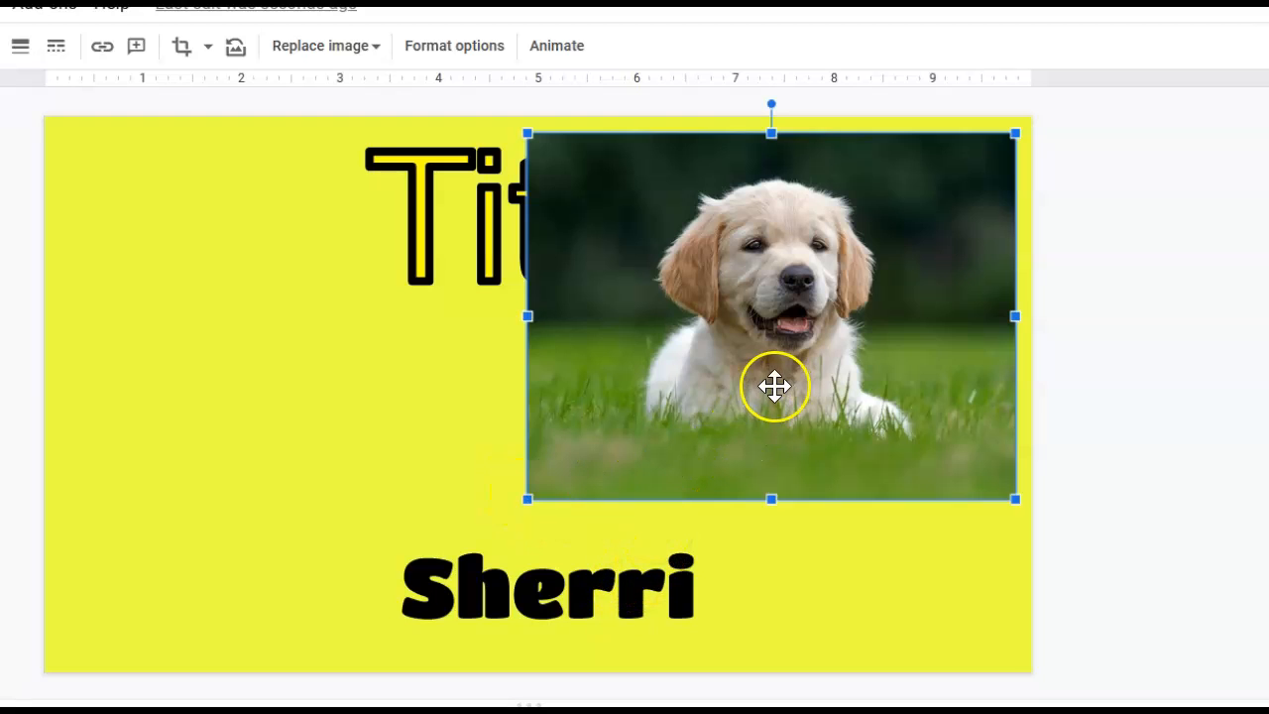
key(ctrl+z)
click(830, 434)
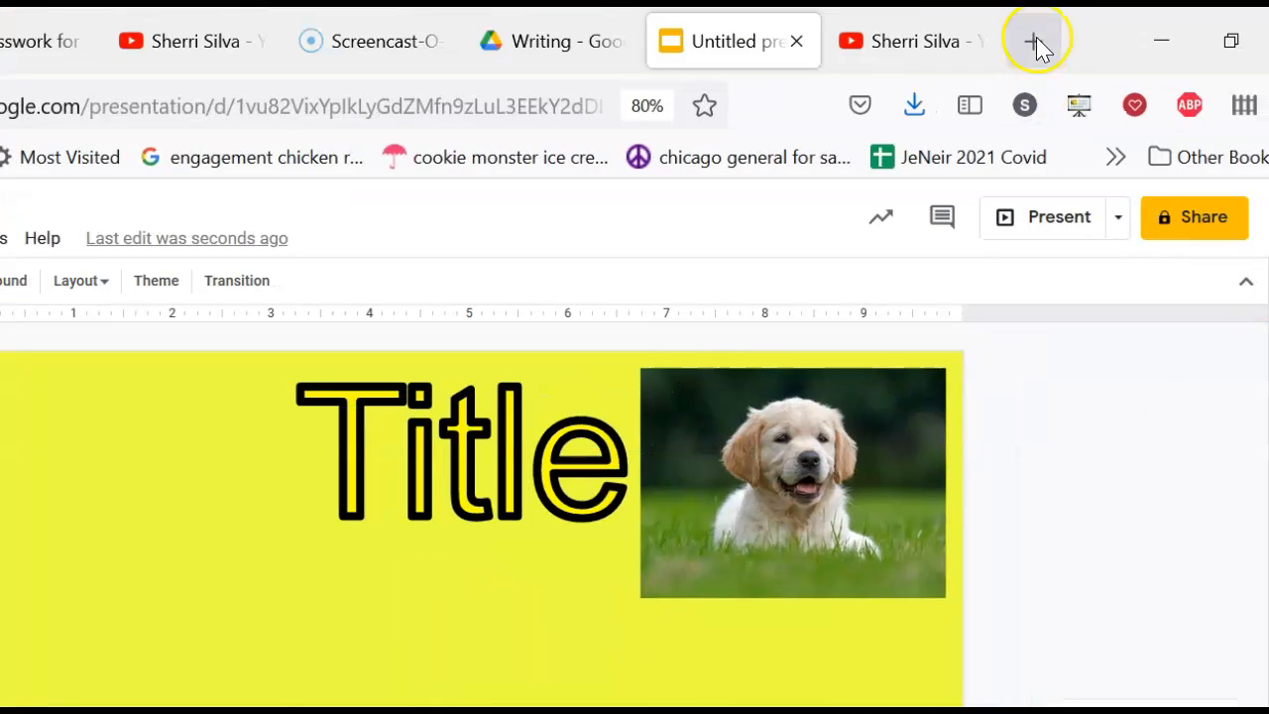
- Open google.com in a new browser tab and search Google Images for "dog"
click(1036, 40)
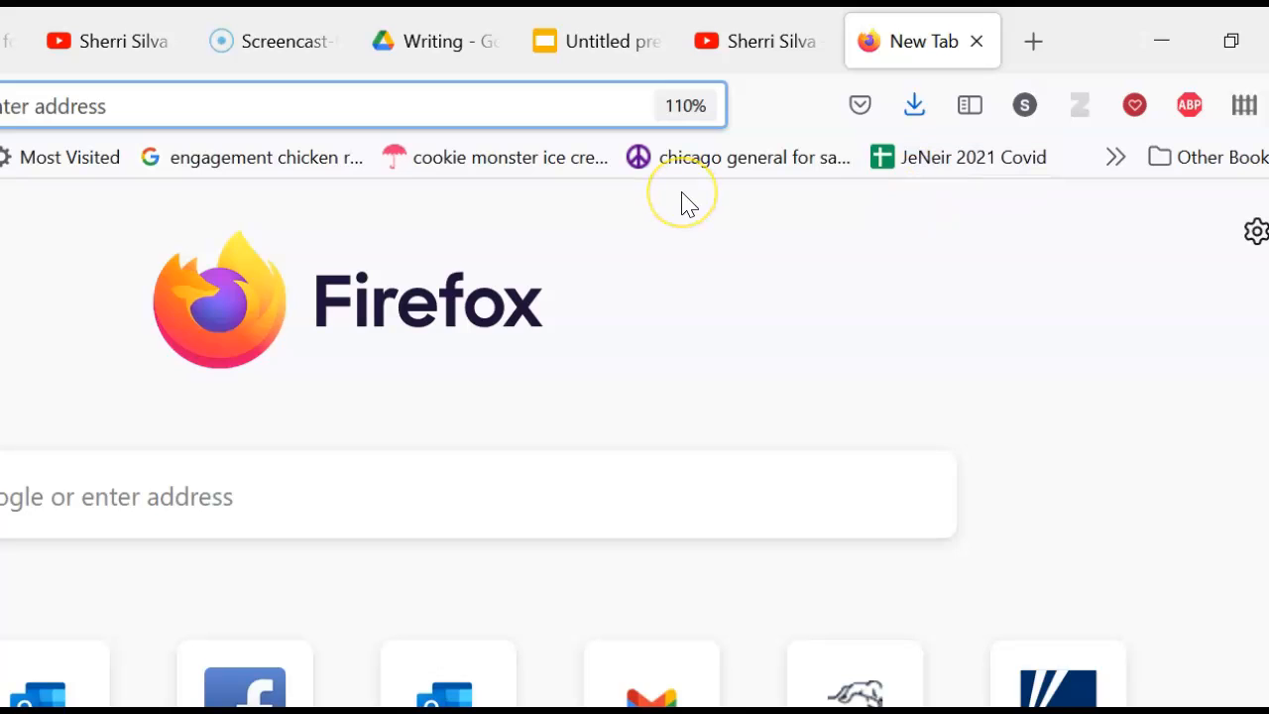
key(ctrl+v)
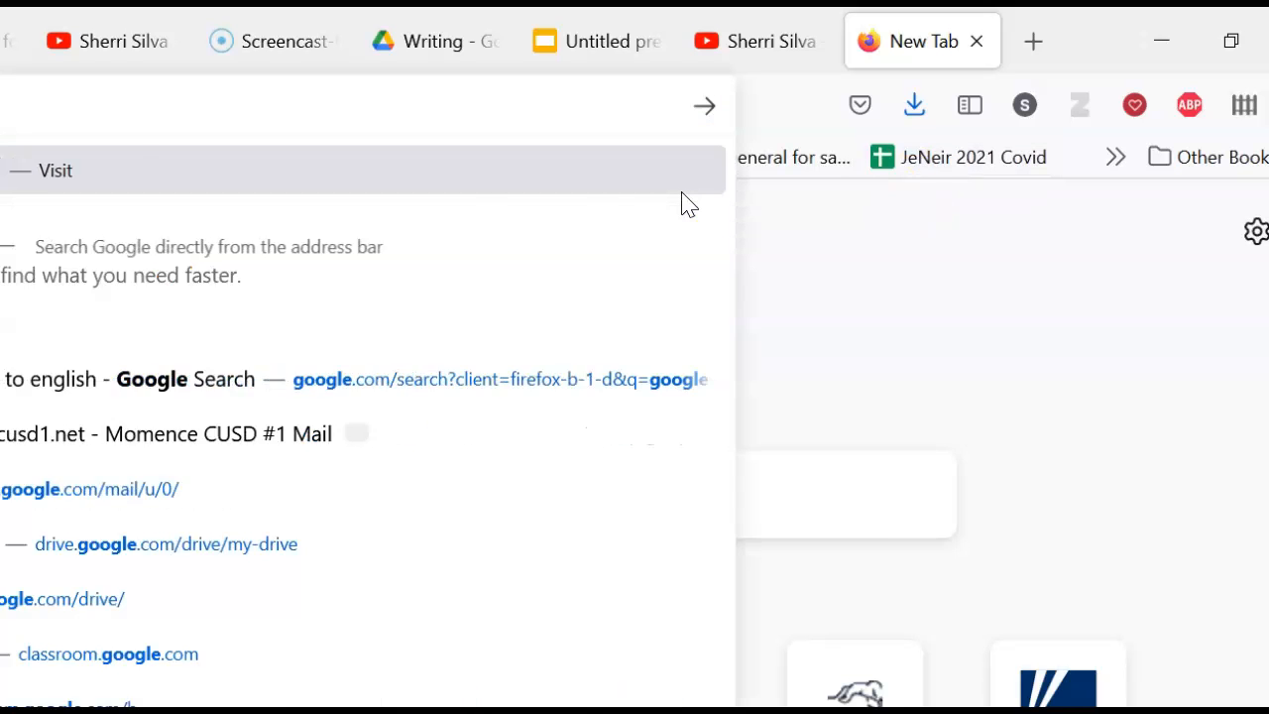
key(Return)
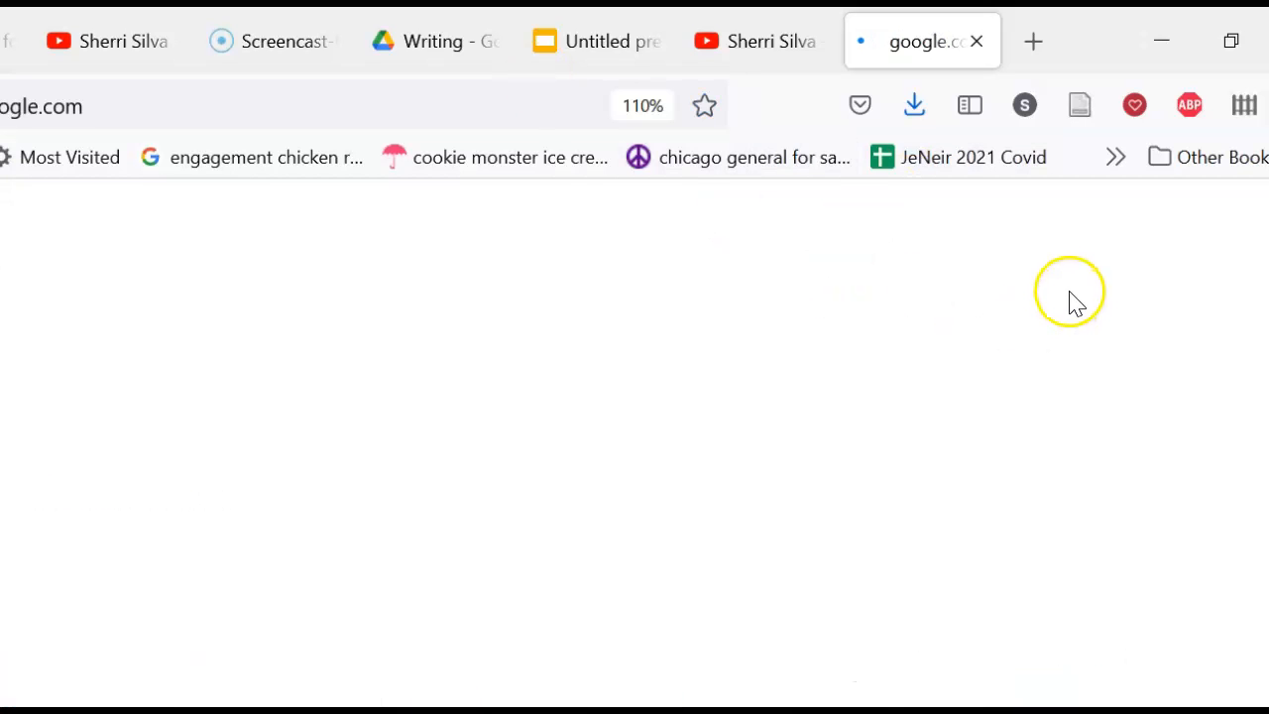
click(1100, 238)
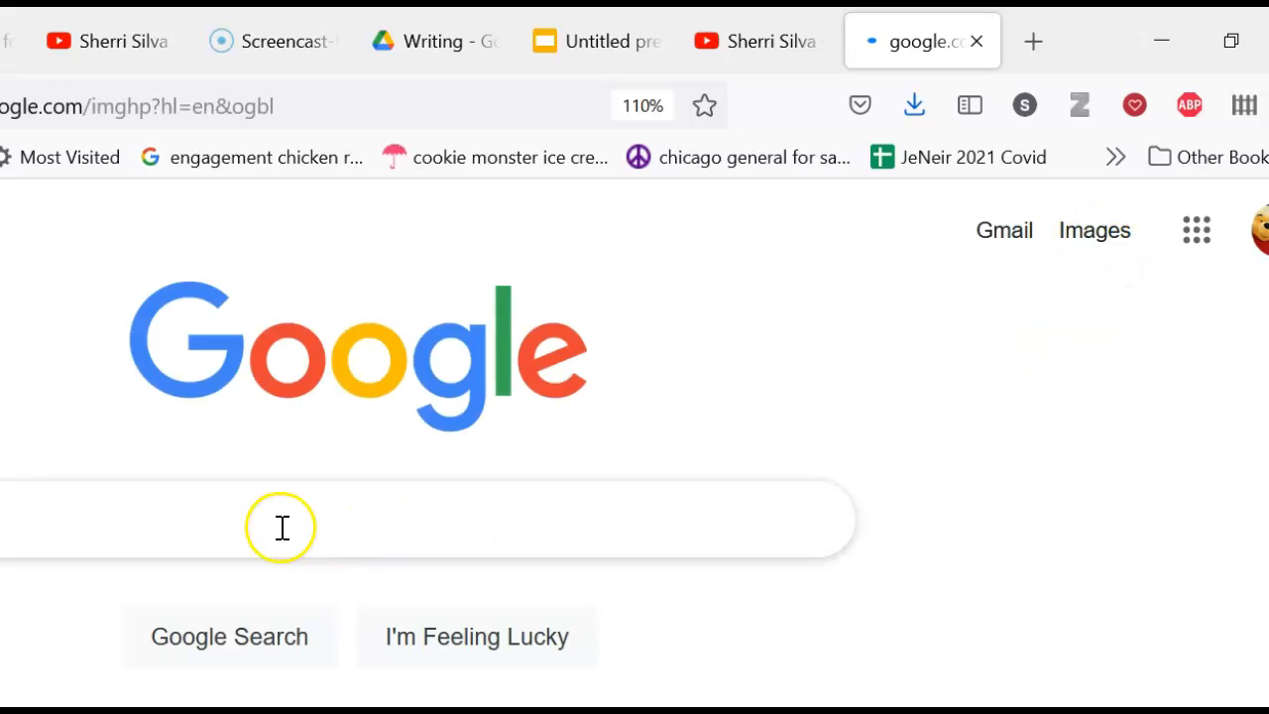
click(245, 531)
text(dog)
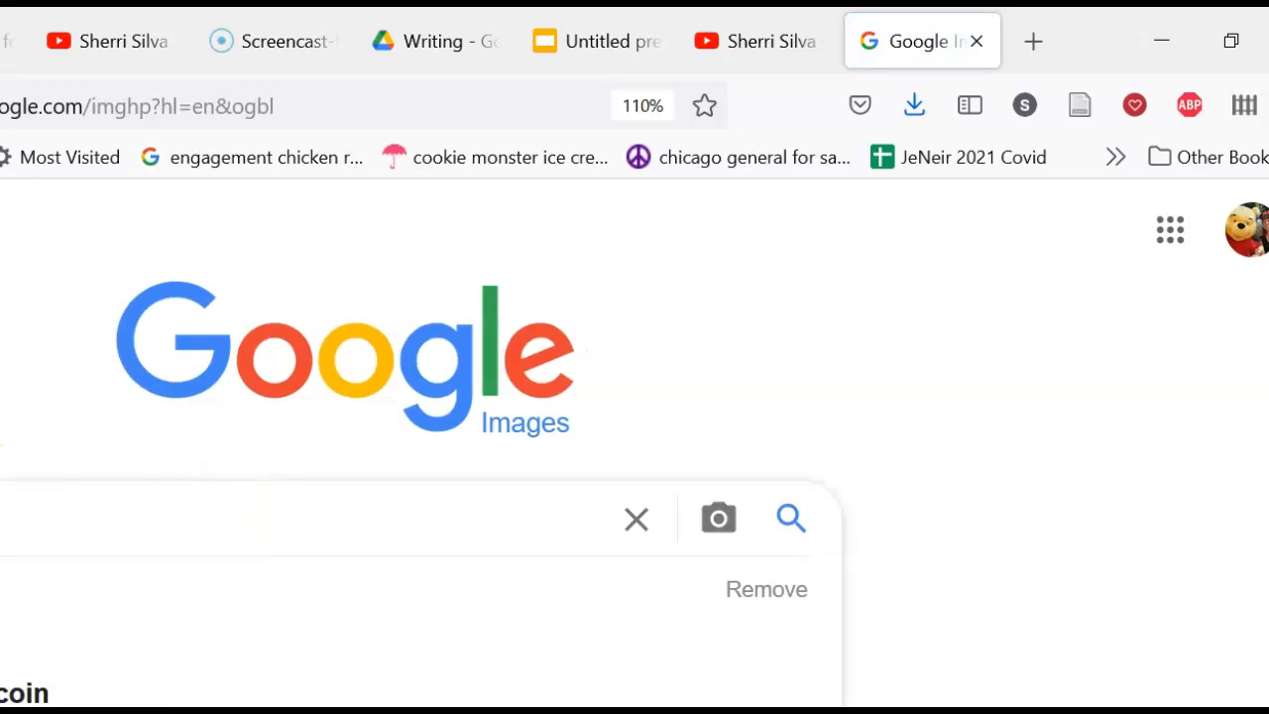
key(Return)
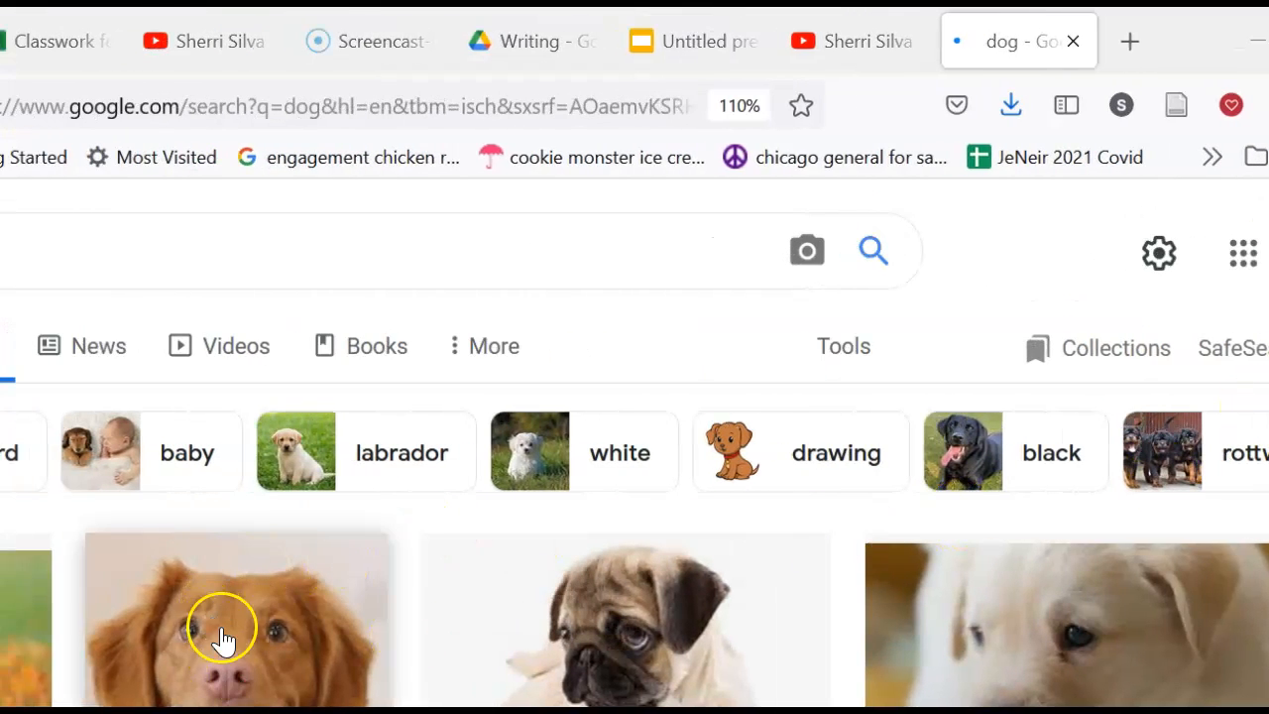
click(287, 644)
drag(286, 642, 587, 352)
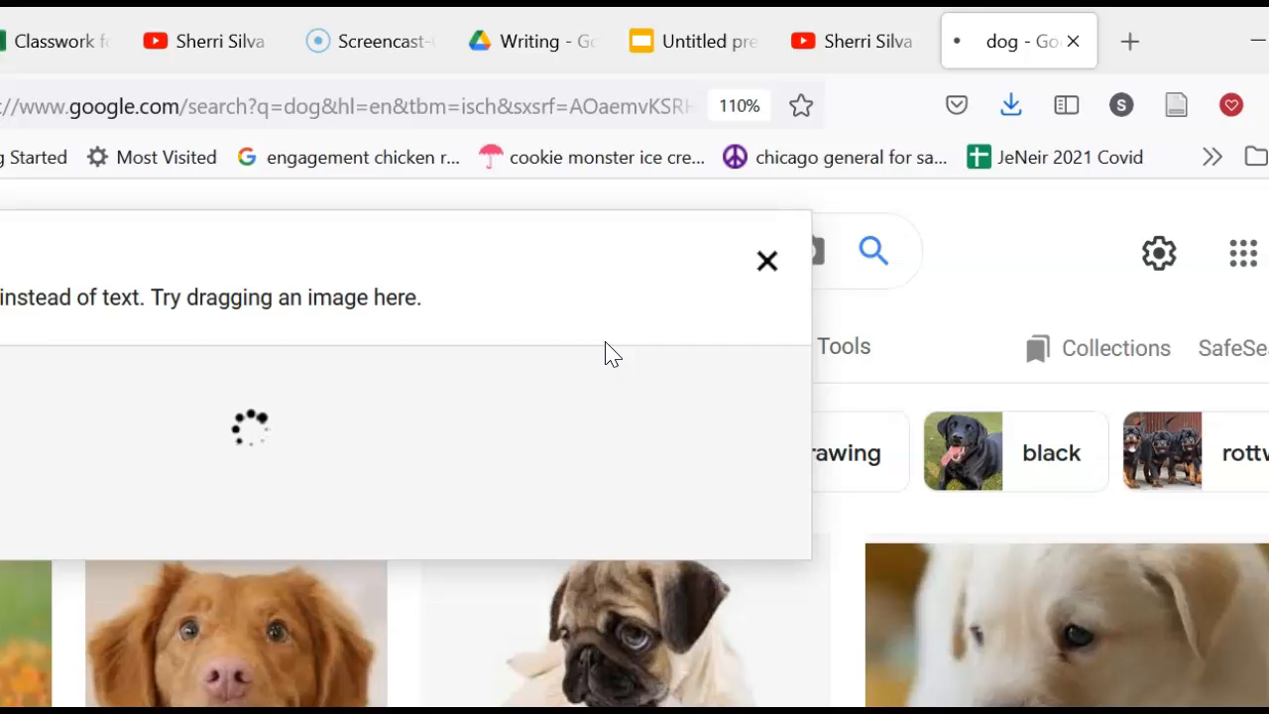
click(766, 257)
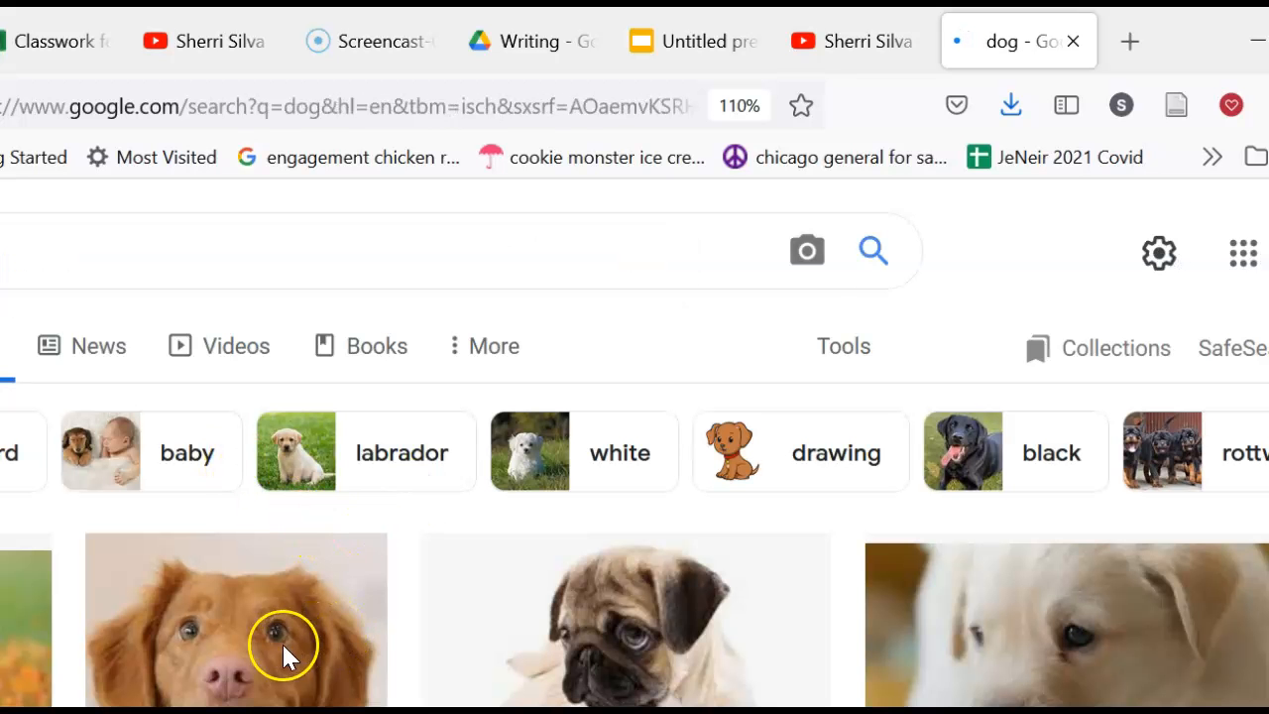
- Bring the brown dog photo from the image results into the slide and place it left of the title
drag(267, 649, 278, 540)
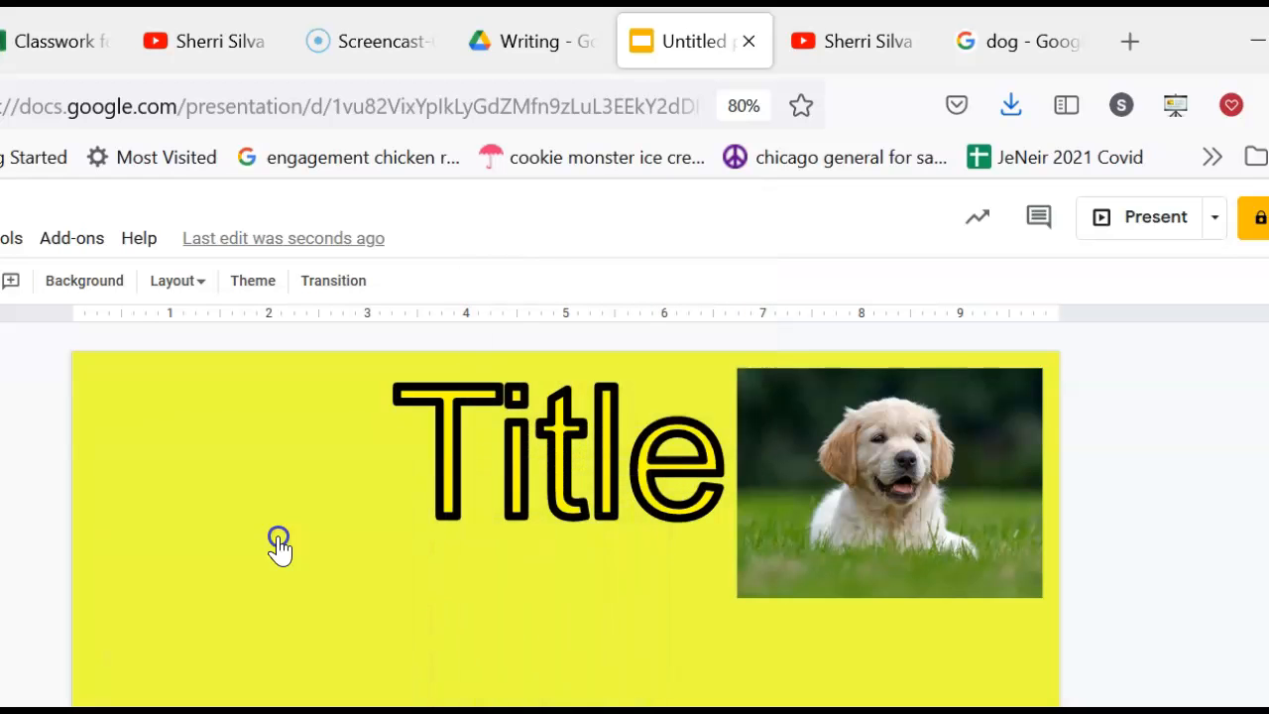
drag(340, 651, 193, 488)
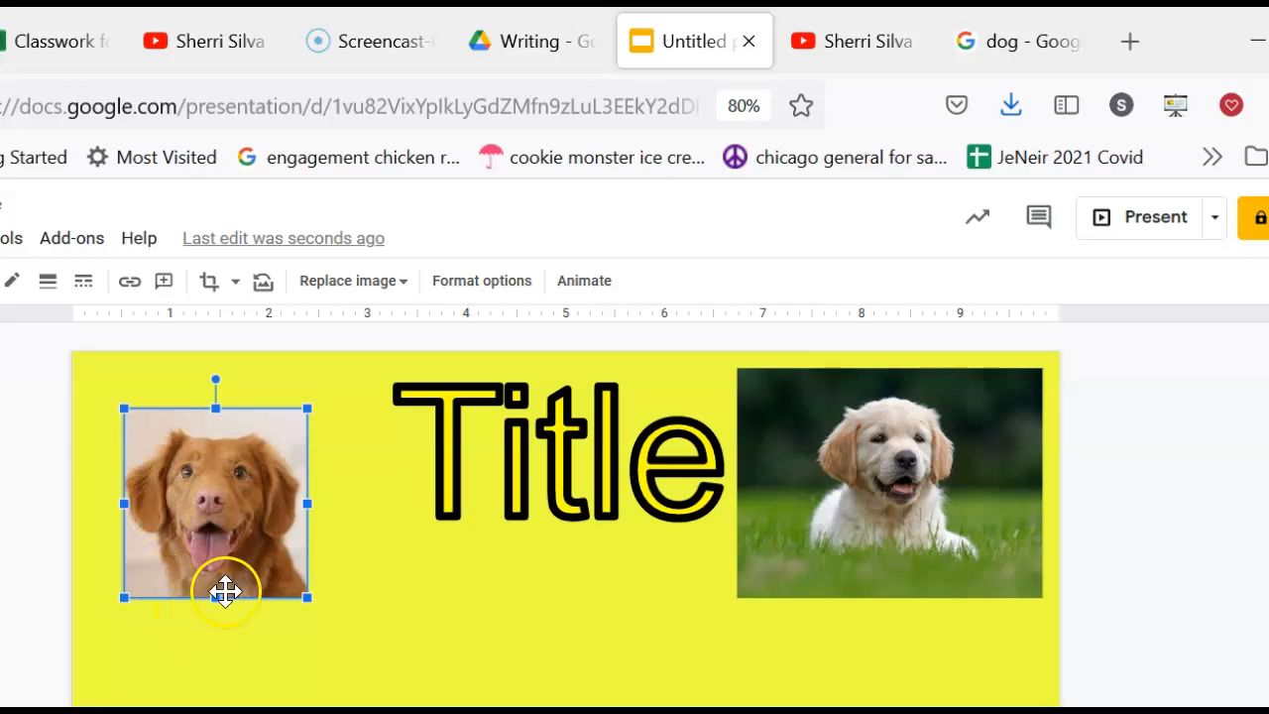
click(423, 620)
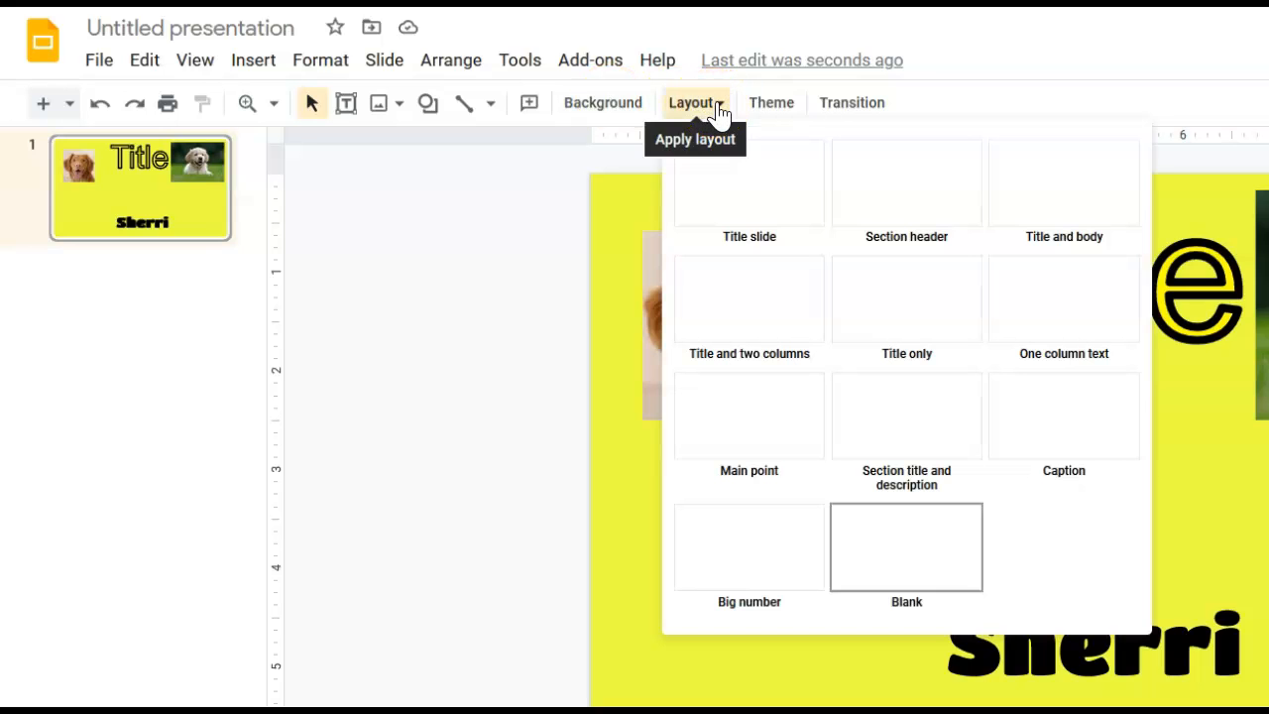
- Review the available slide layouts, the background settings, and the kinds of images and objects that can be inserted
click(713, 109)
click(603, 109)
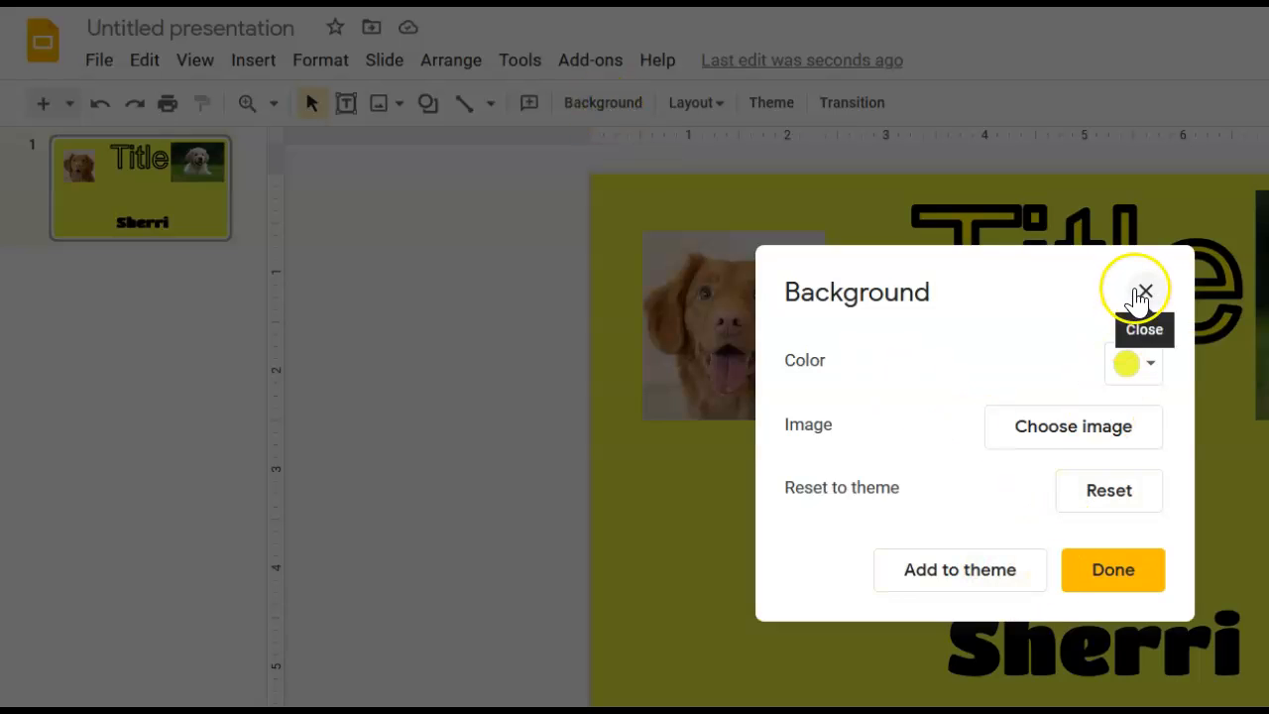
click(1144, 291)
click(249, 62)
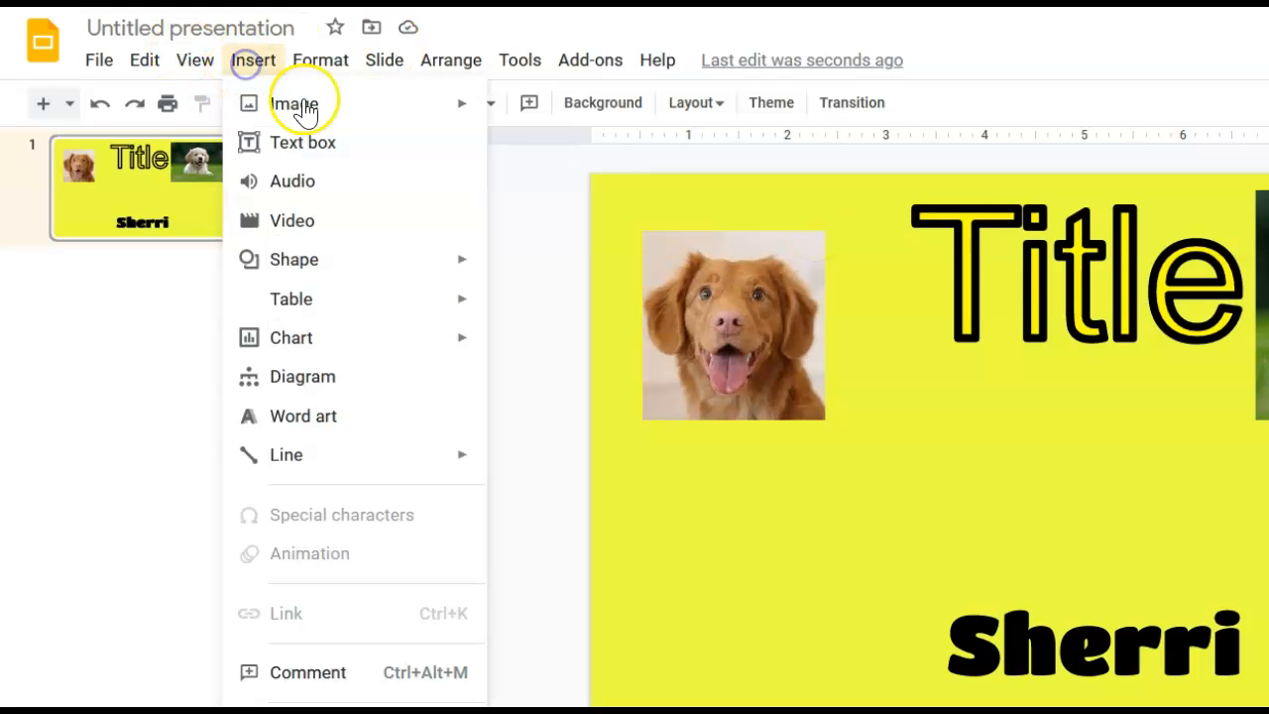
click(532, 201)
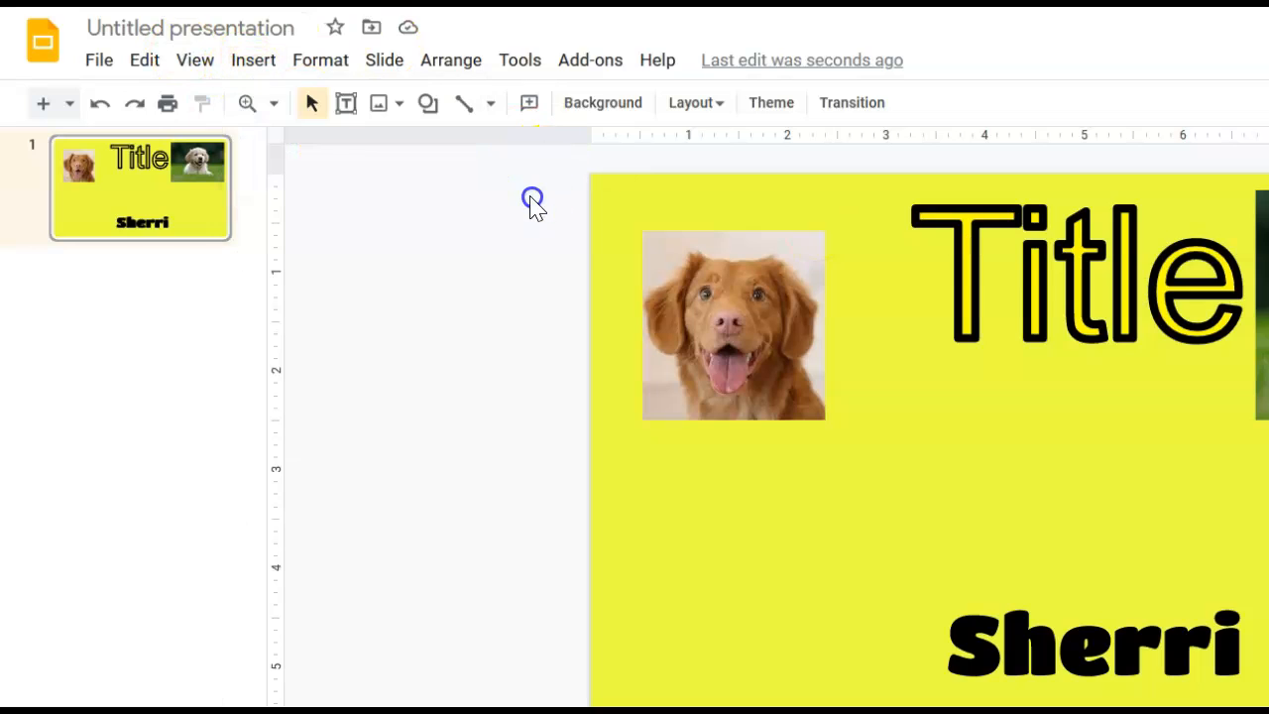
click(254, 60)
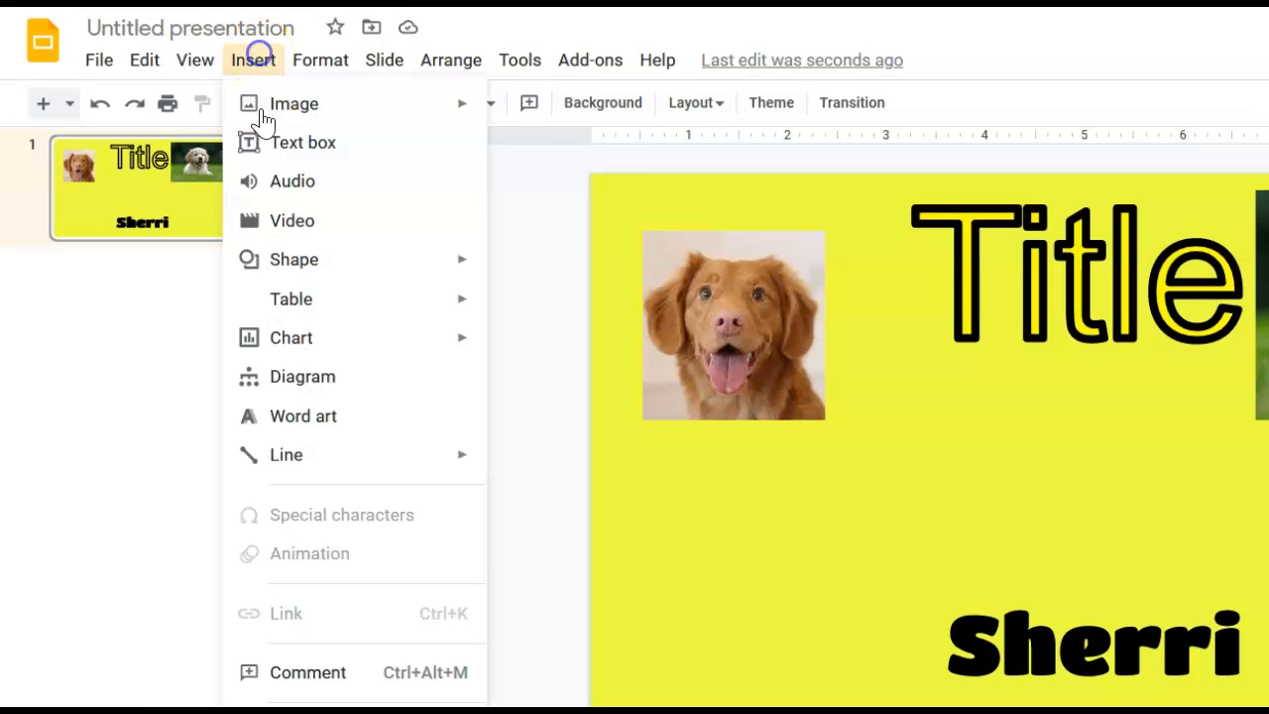
mouse_move(318, 113)
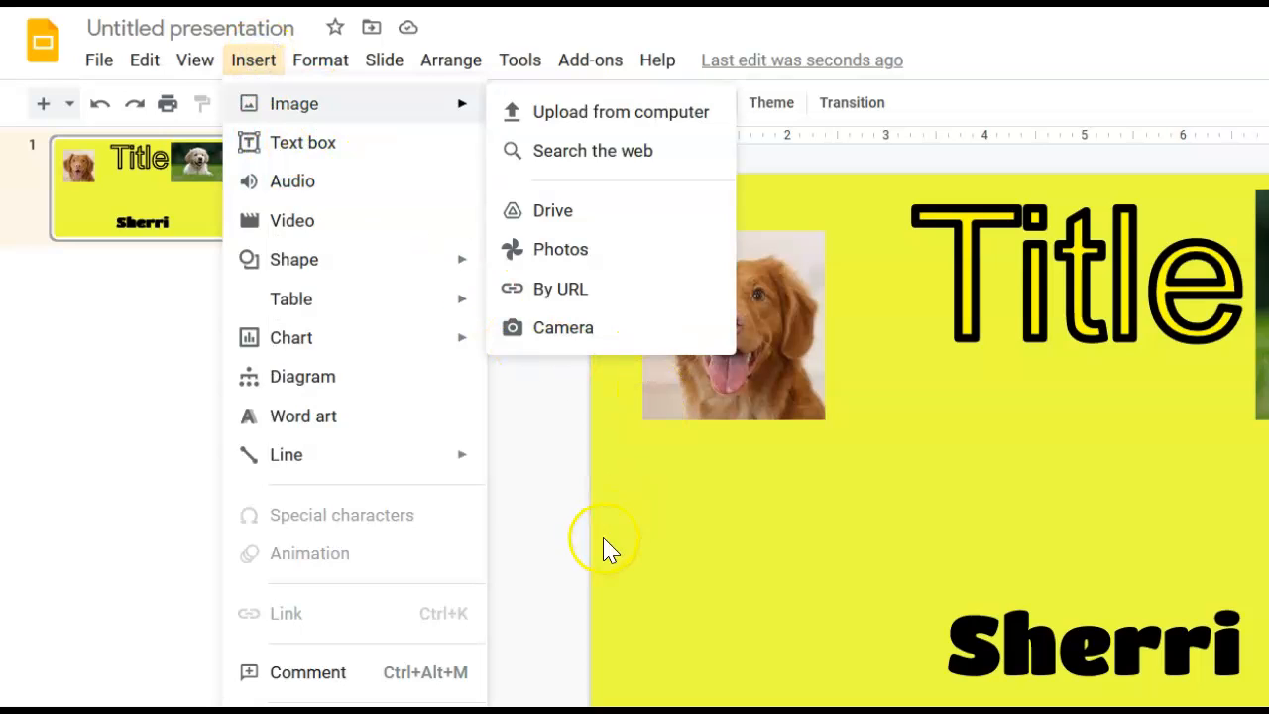
click(543, 487)
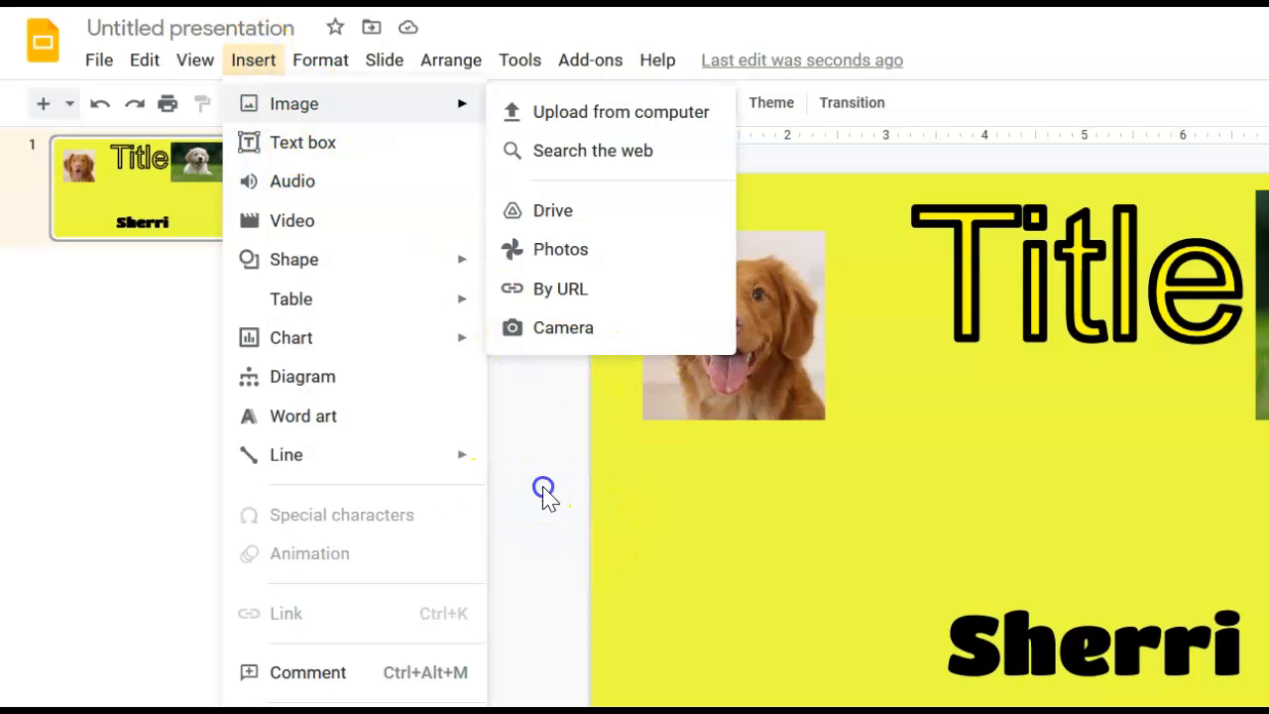
click(250, 61)
click(517, 260)
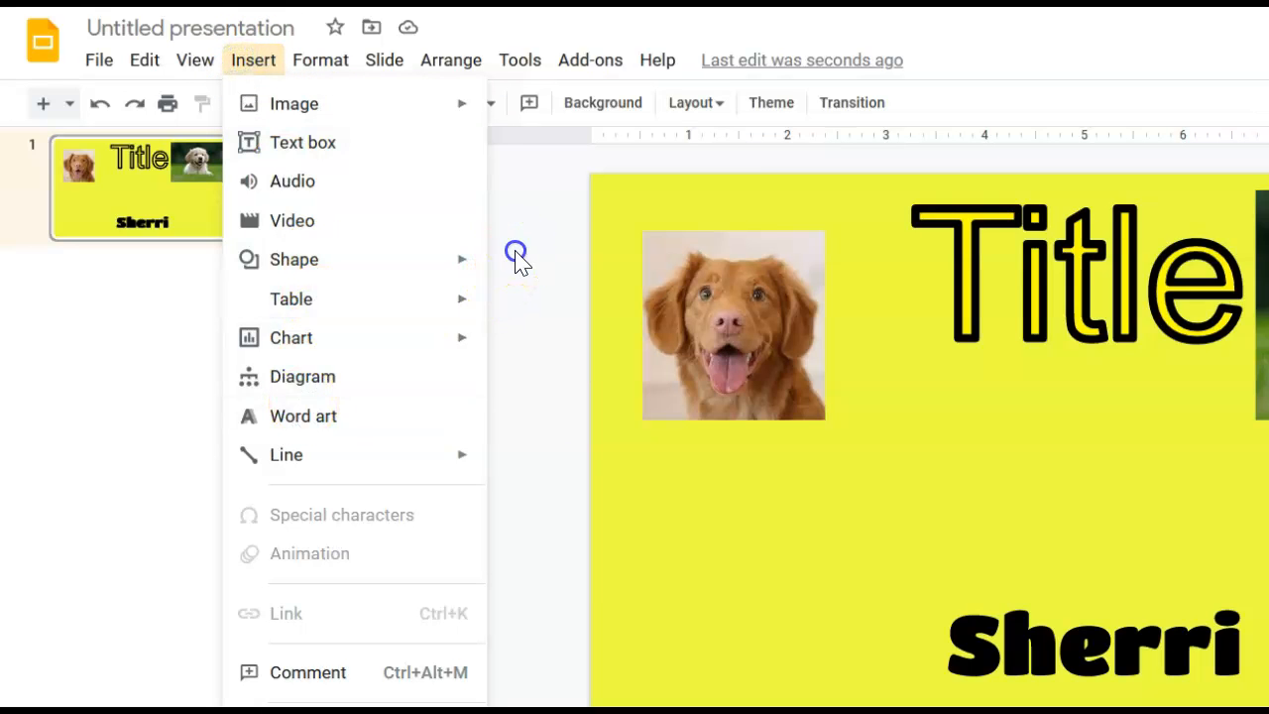
- Rename the presentation as "Title"
click(208, 33)
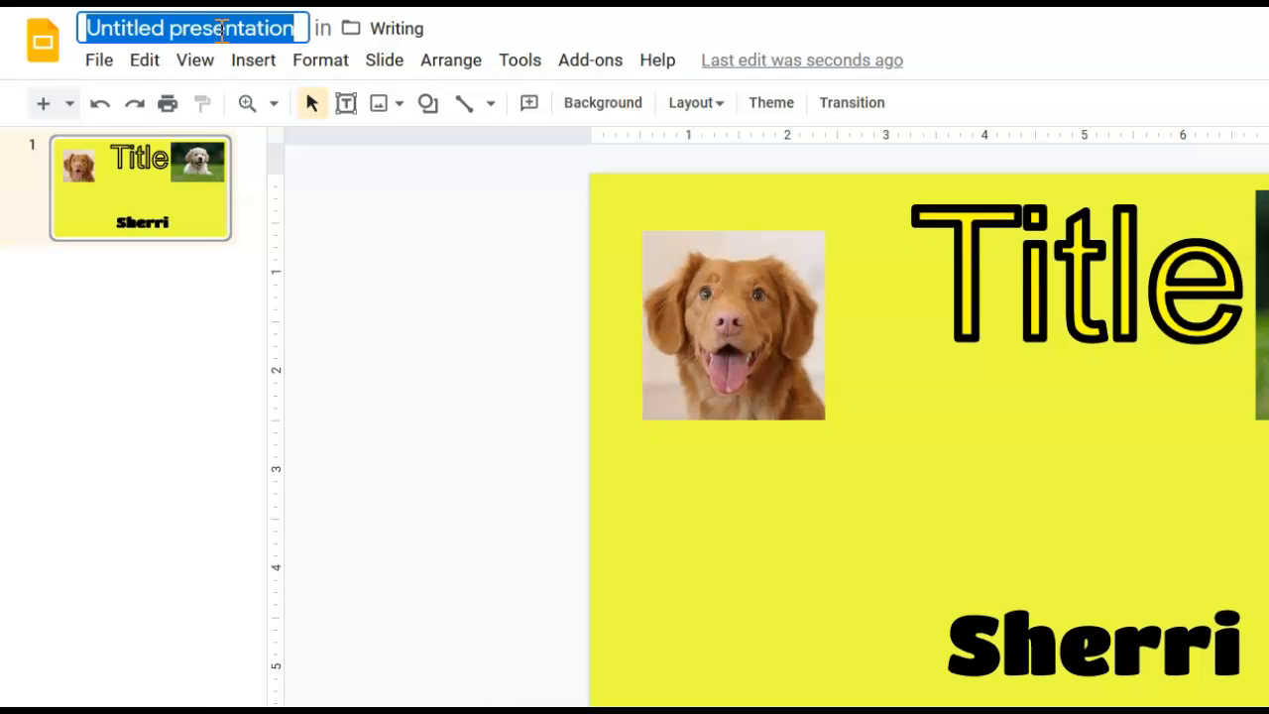
text(Title)
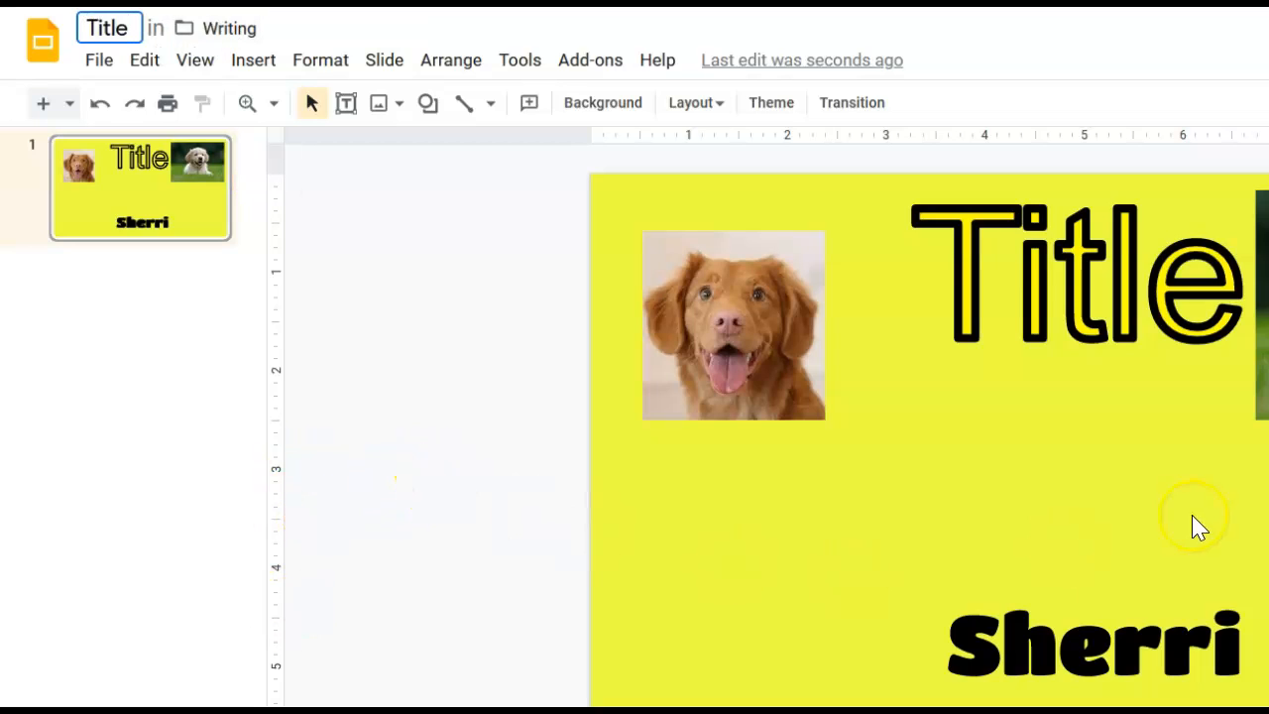
key(Return)
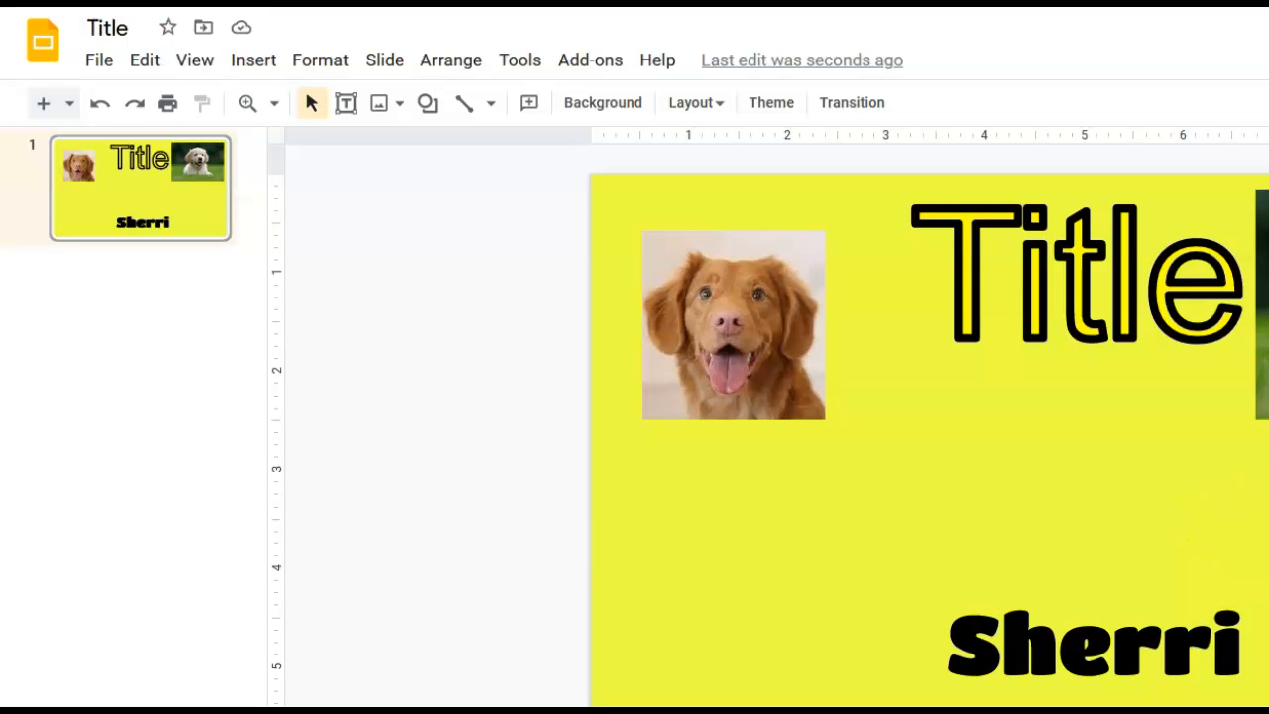